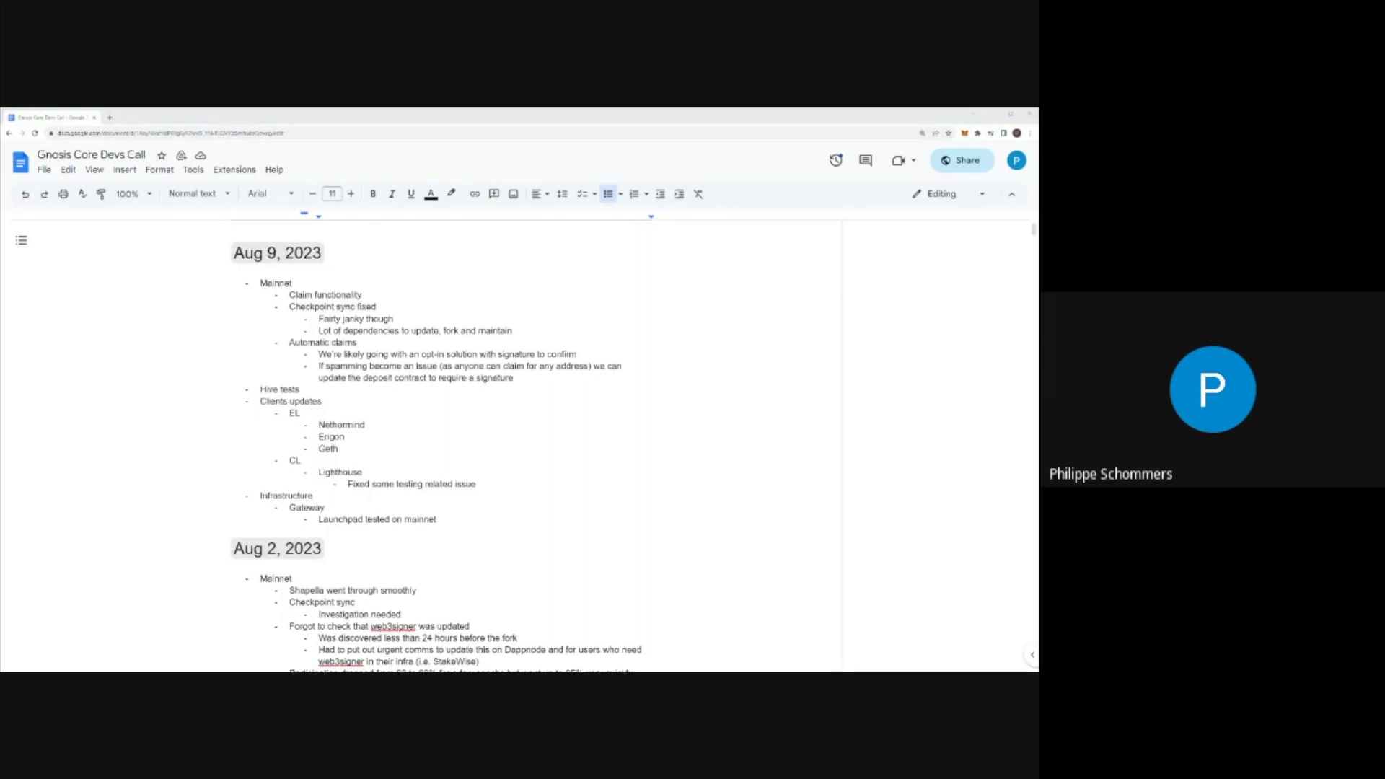
# Step: Delete the "Claim functionality" item under Mainnet in the Aug 9, 2023 notes
pyautogui.hotkey('ctrl', 'shift', 'Left')
pyautogui.hotkey('ctrl', 'shift', 'Left')
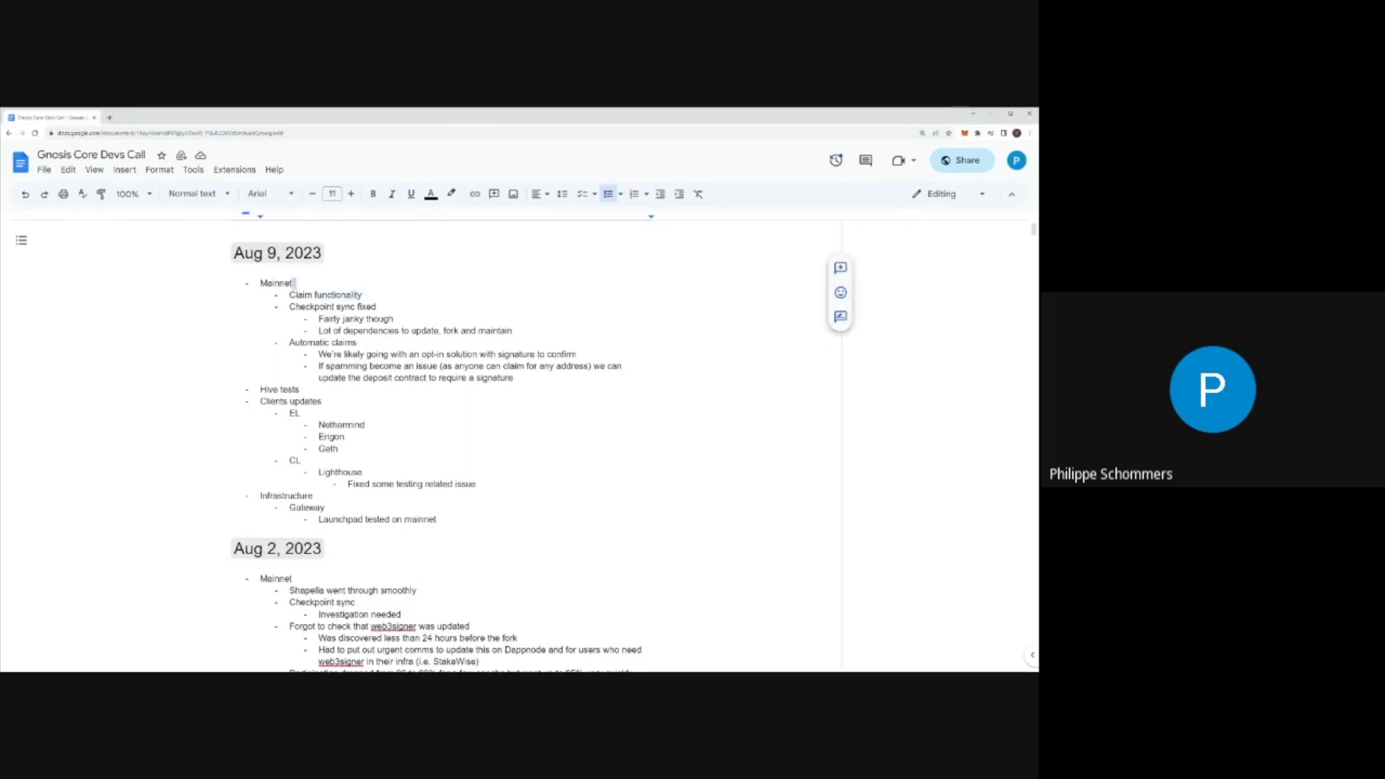
pyautogui.hotkey('shift', 'Left')
pyautogui.press('BackSpace')
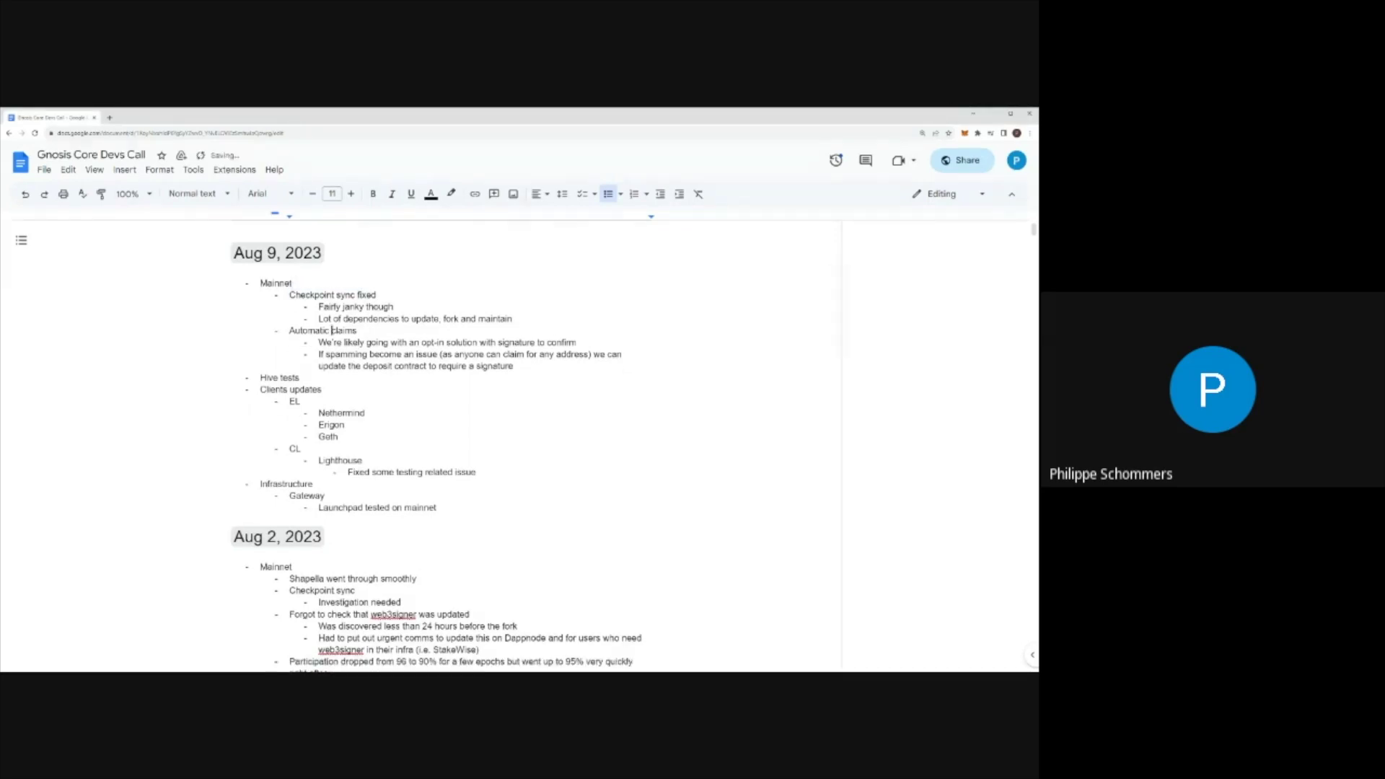
pyautogui.doubleClick(344, 331)
pyautogui.doubleClick(330, 342)
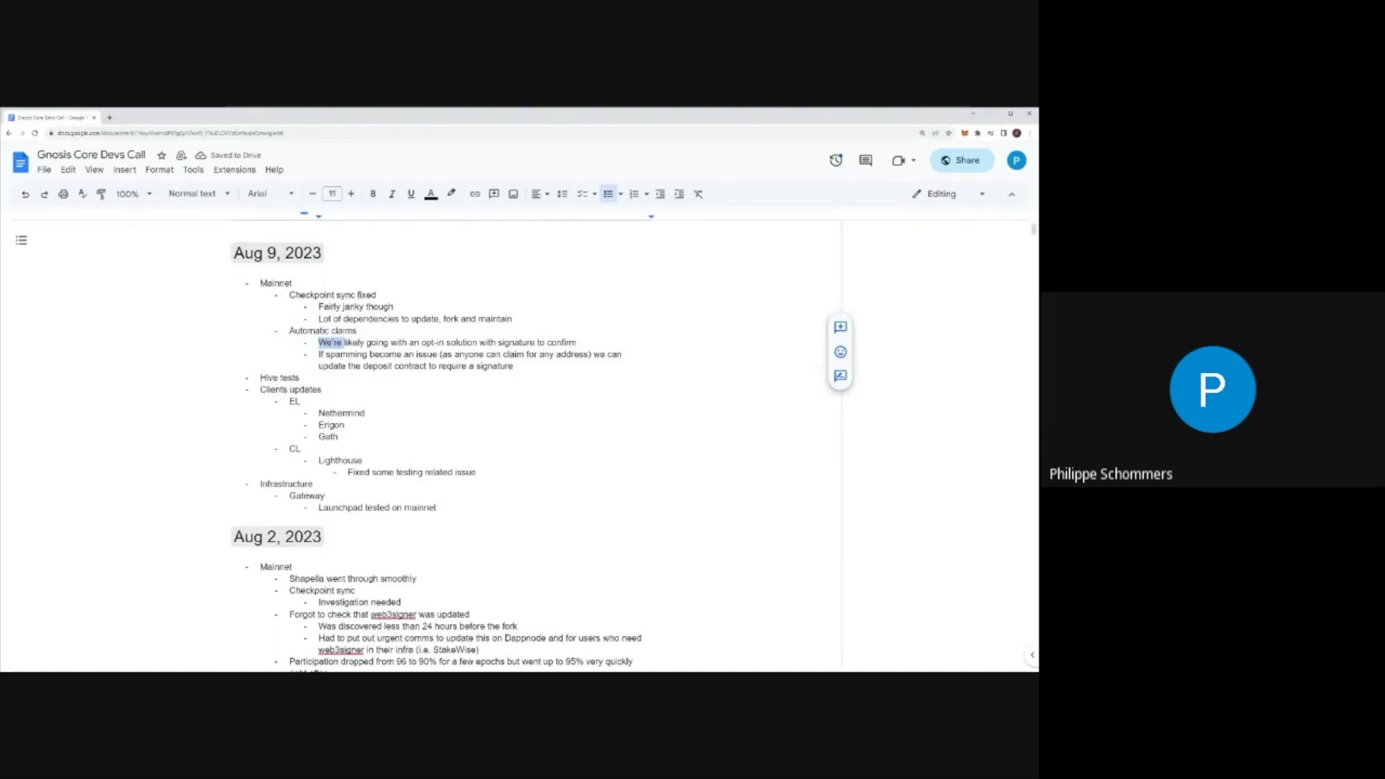
pyautogui.click(337, 343)
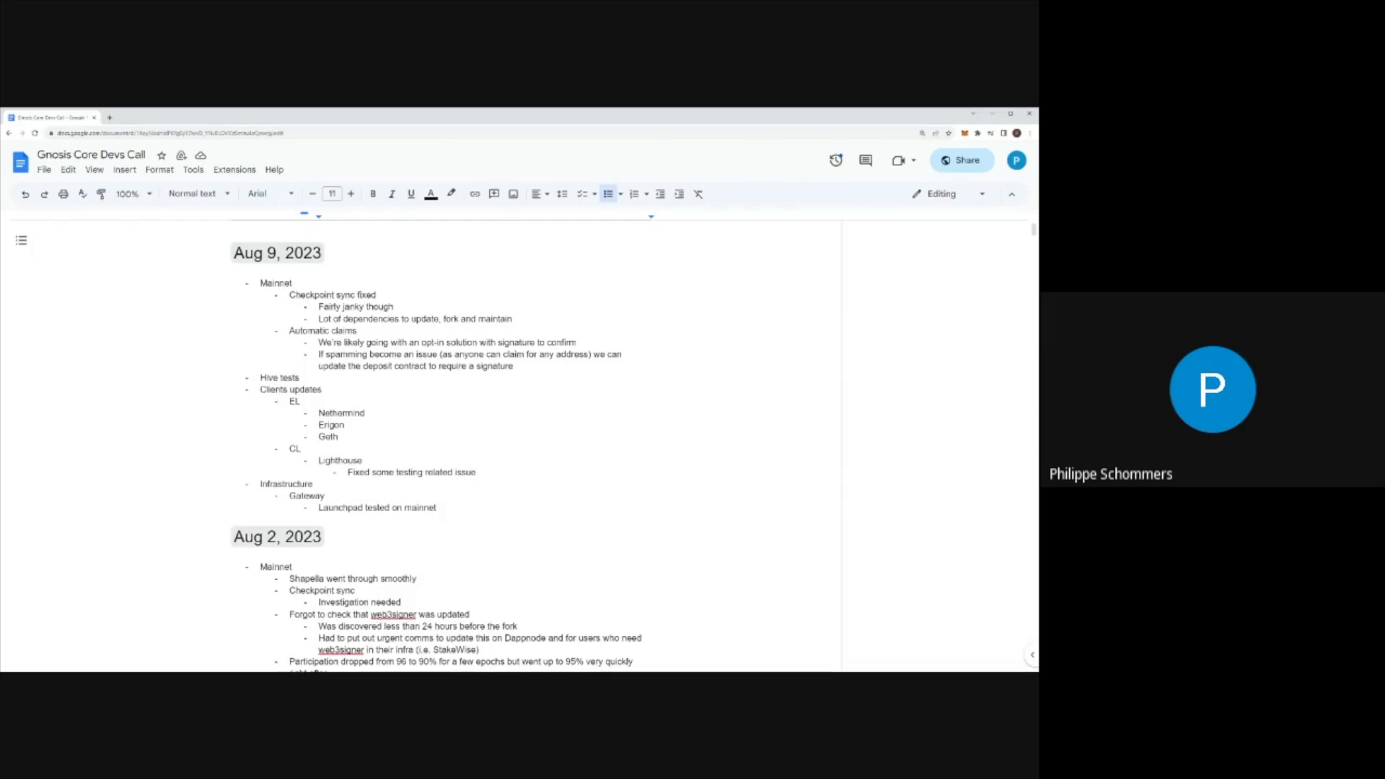
# Step: Start an empty nested item under "Hive tests" in the Aug 9, 2023 notes
pyautogui.click(300, 378)
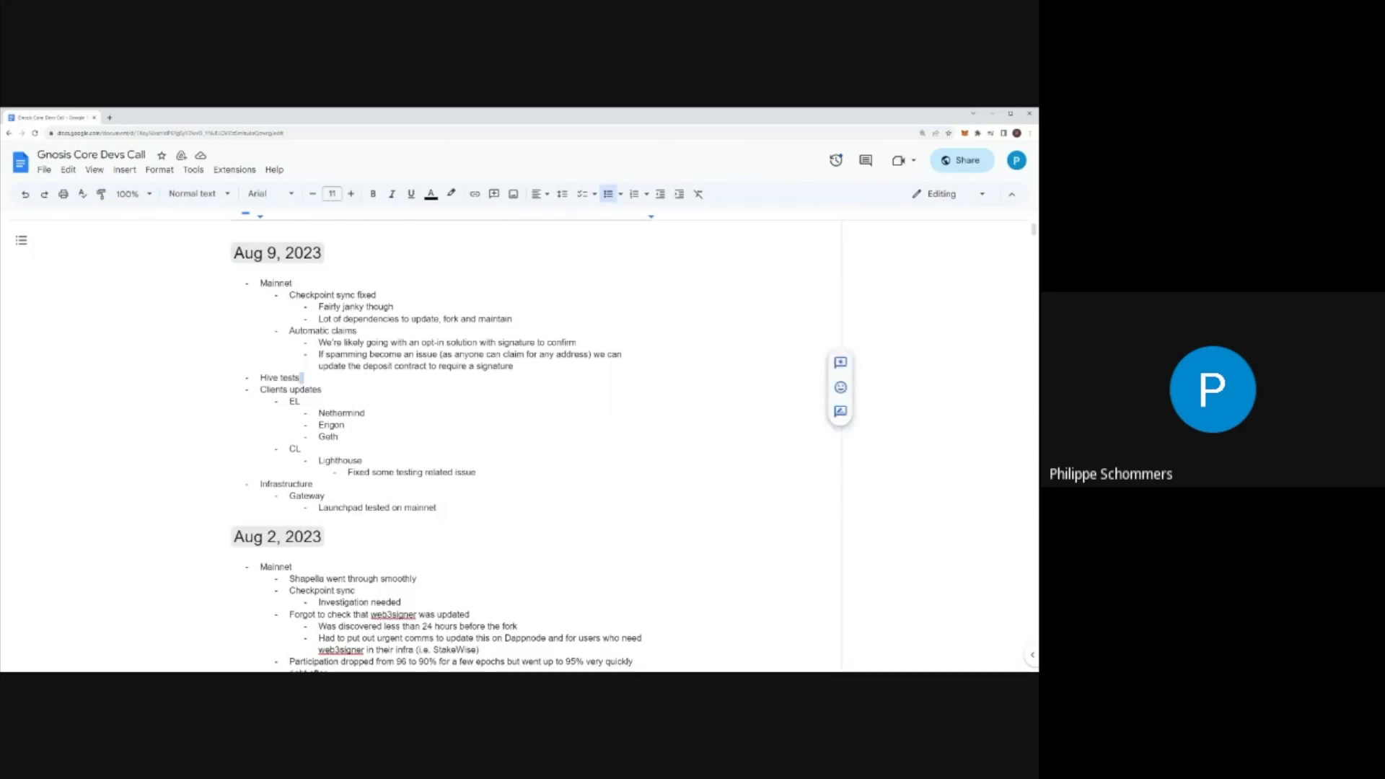
pyautogui.press('Return')
pyautogui.press('Tab')
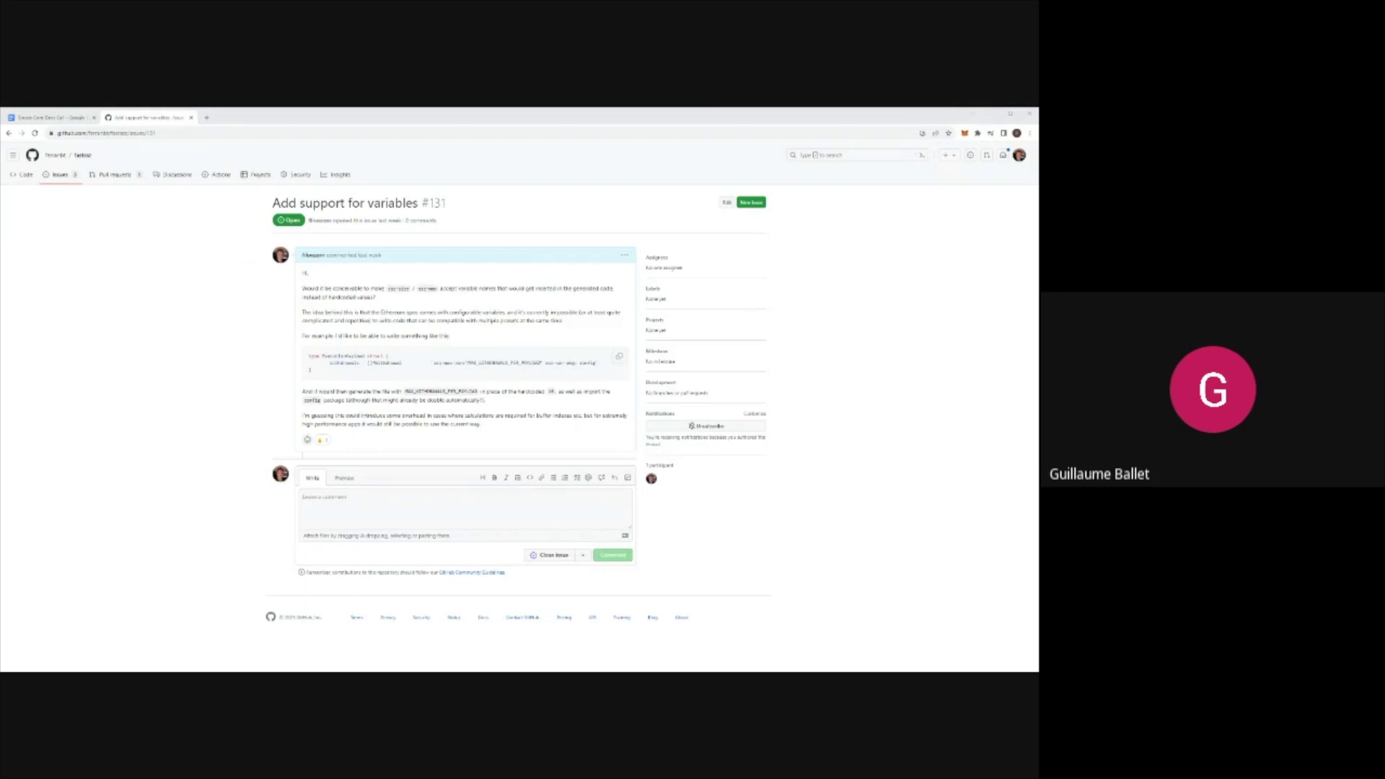
# Step: Open the gnosischain go-eth2-client repository on GitHub in a new browser tab and switch to its non-master branch
pyautogui.hotkey('ctrl', 't')
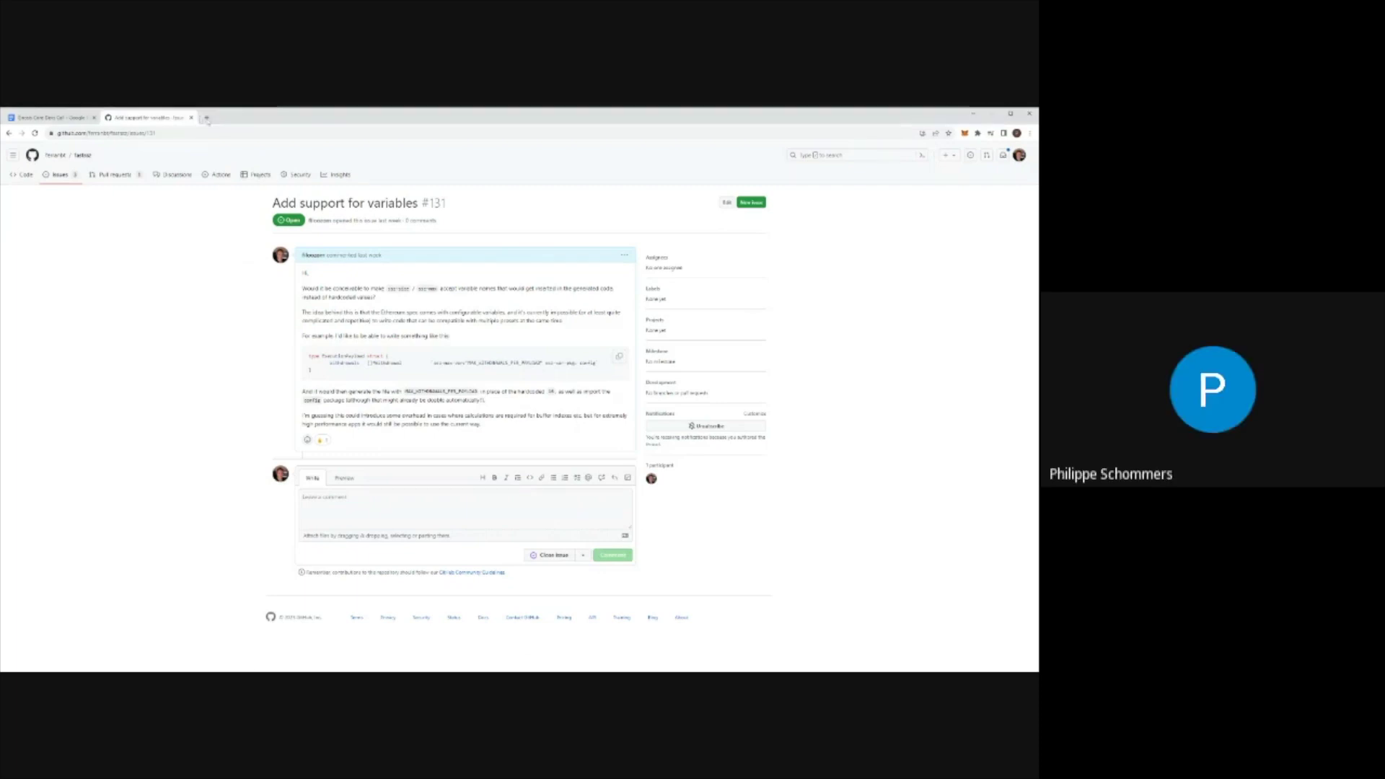
pyautogui.write('github.com/ghostschan/go-eth2-client')
pyautogui.press('Return')
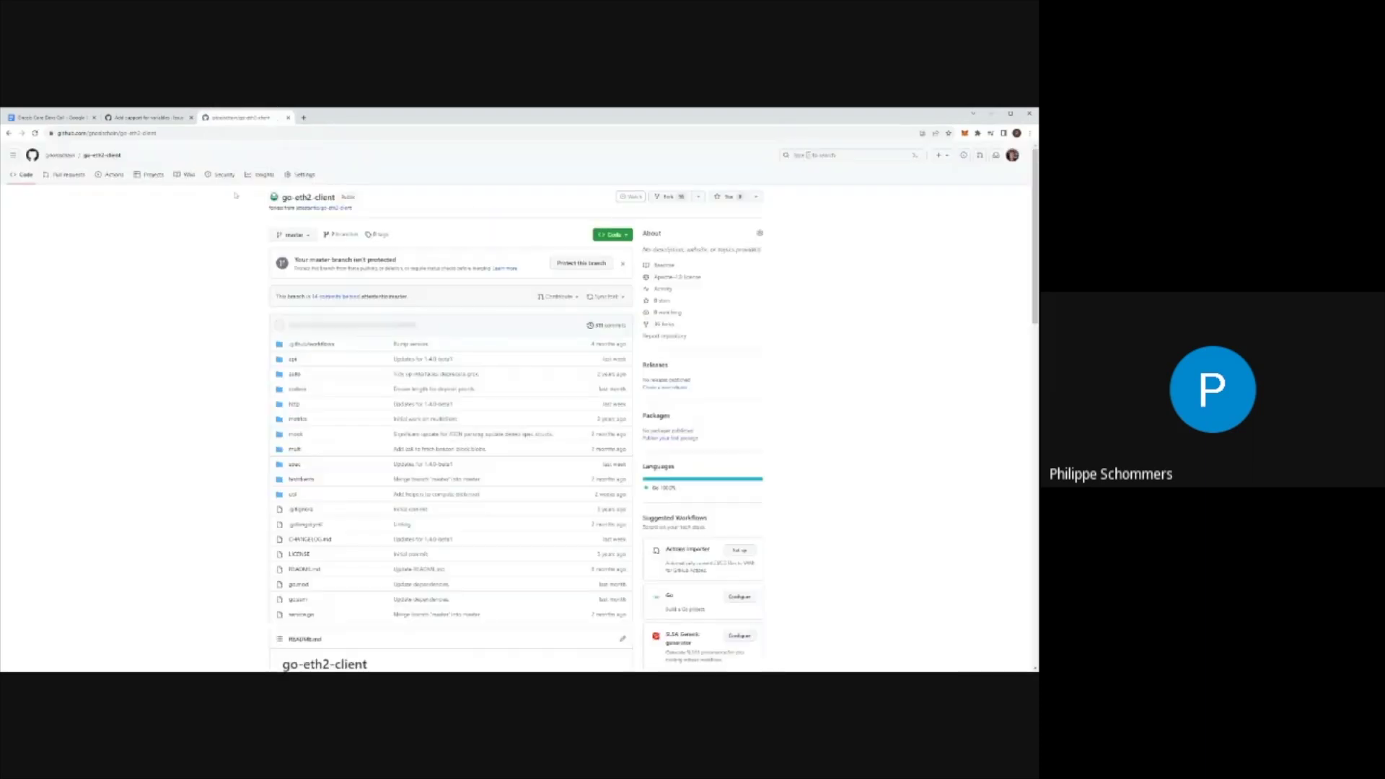
pyautogui.click(292, 235)
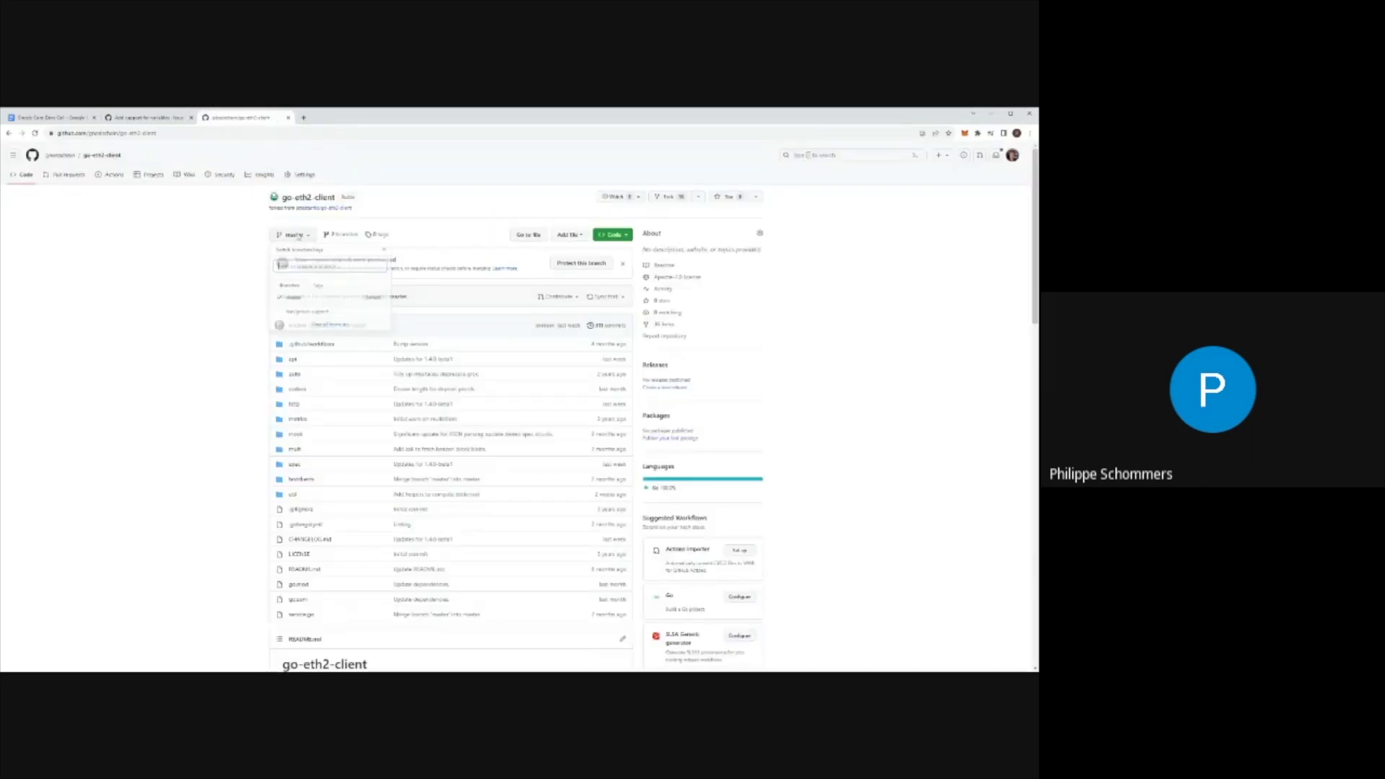
pyautogui.click(376, 313)
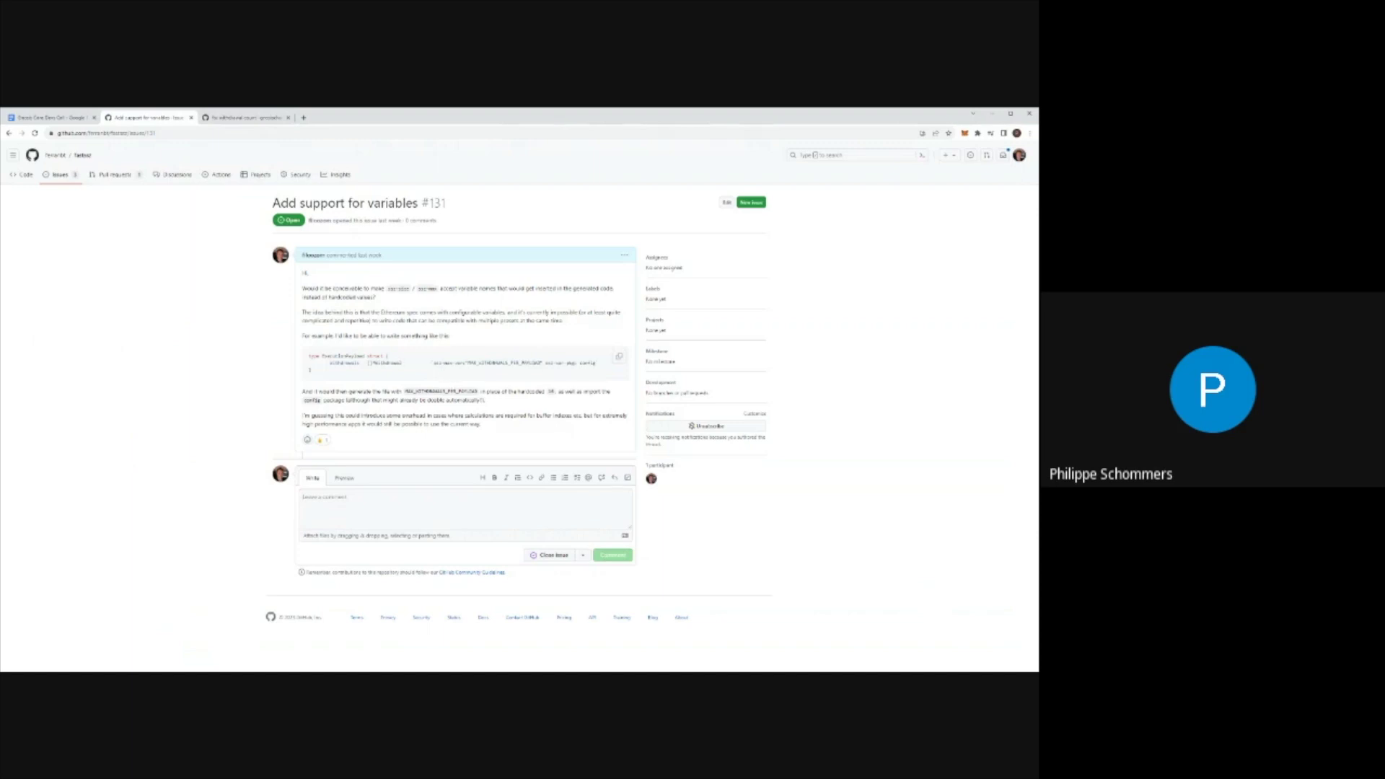
# Step: Examine the struct tags in the example code of GitHub issue #131, "Add support for variables"
pyautogui.moveTo(433, 363); pyautogui.dragTo(604, 363)
pyautogui.moveTo(434, 363); pyautogui.dragTo(541, 363)
pyautogui.click(541, 363)
pyautogui.doubleClick(534, 363)
pyautogui.moveTo(581, 363); pyautogui.dragTo(589, 363)
pyautogui.click(590, 376)
# Step: Back in the Gnosis Core Devs Call document, enter "No updates" as a nested item under both Hive tests and Nethermind
pyautogui.click(36, 117)
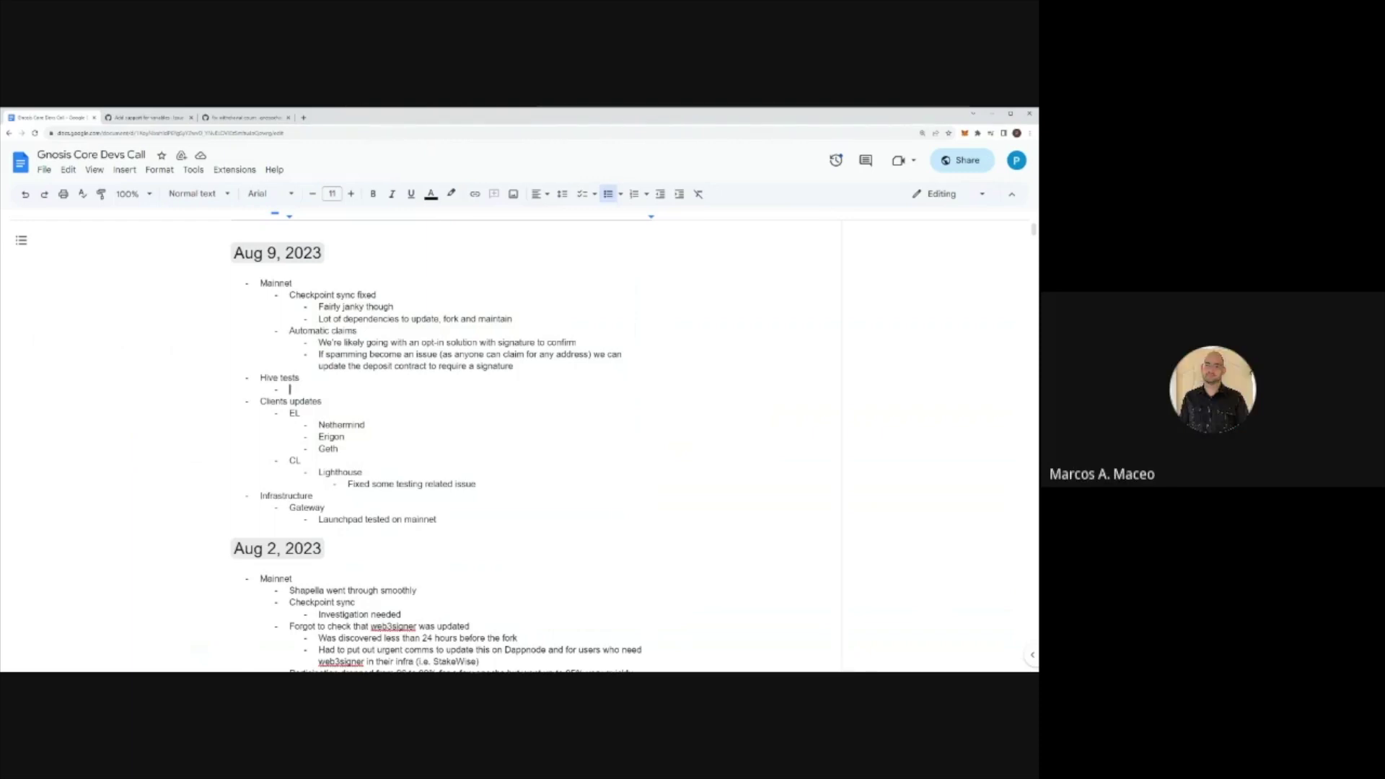
pyautogui.write('No updates')
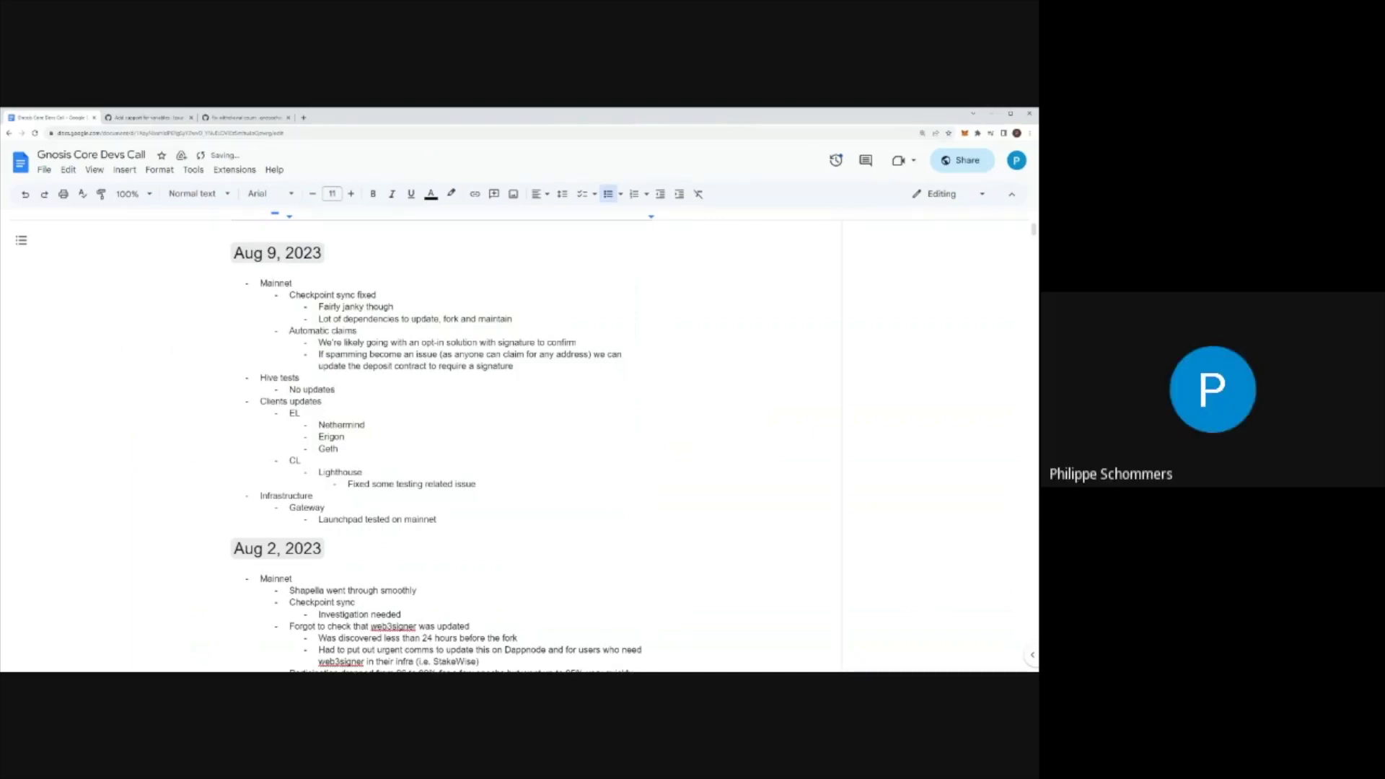
pyautogui.scroll(-1, 436, 448)
pyautogui.click(366, 384)
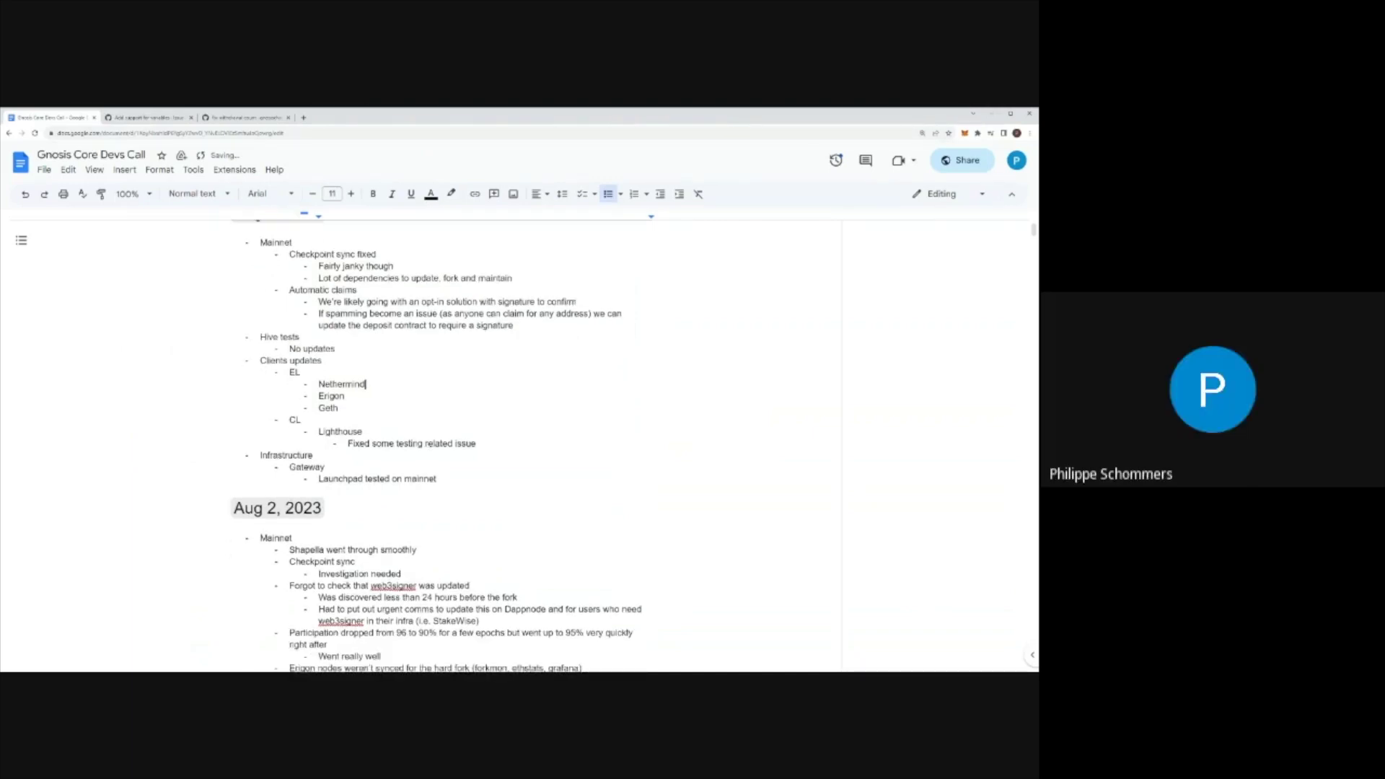
pyautogui.press('Return')
pyautogui.press('Tab')
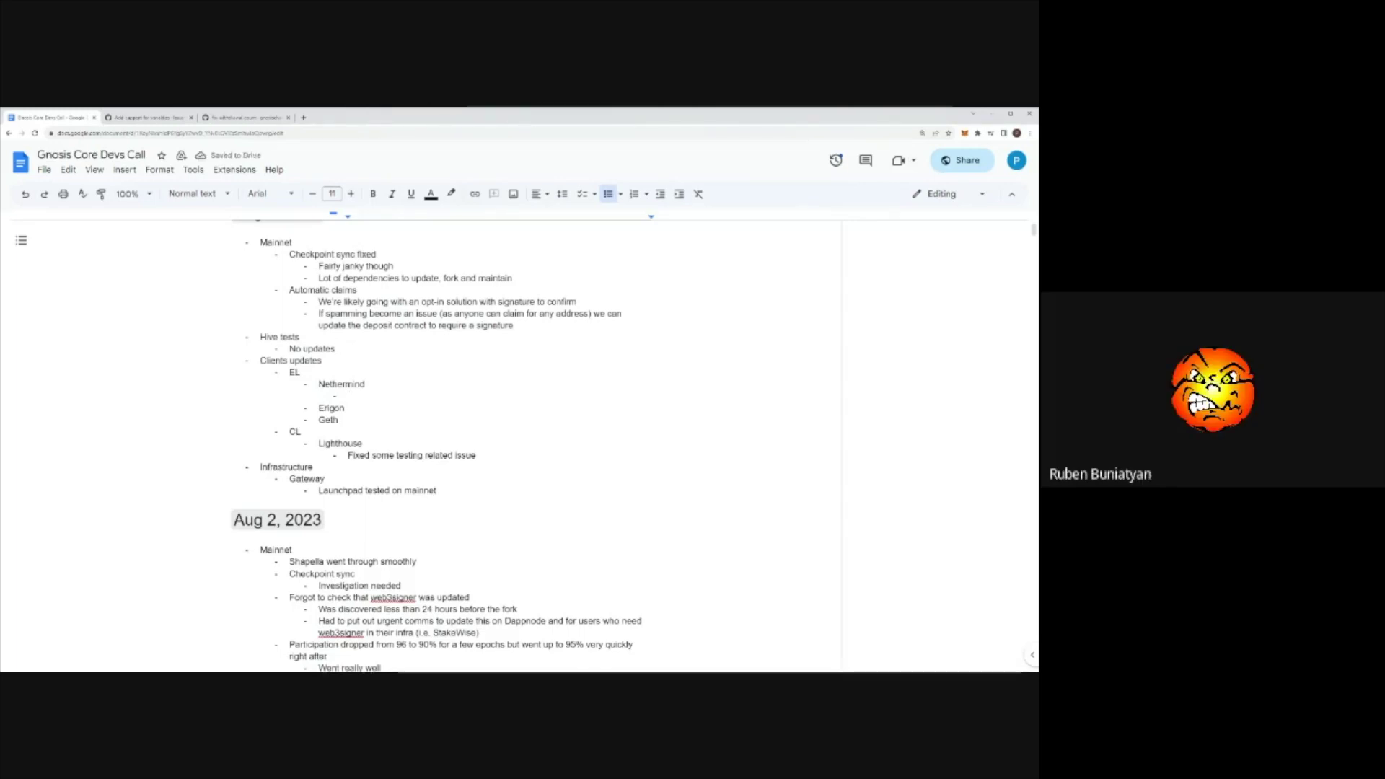
pyautogui.write('No updates')
# Step: Add nested notes under Erigon: "No updates", "Busy with dencun", and one about looking into Geth issues with the named colleague
pyautogui.click(345, 408)
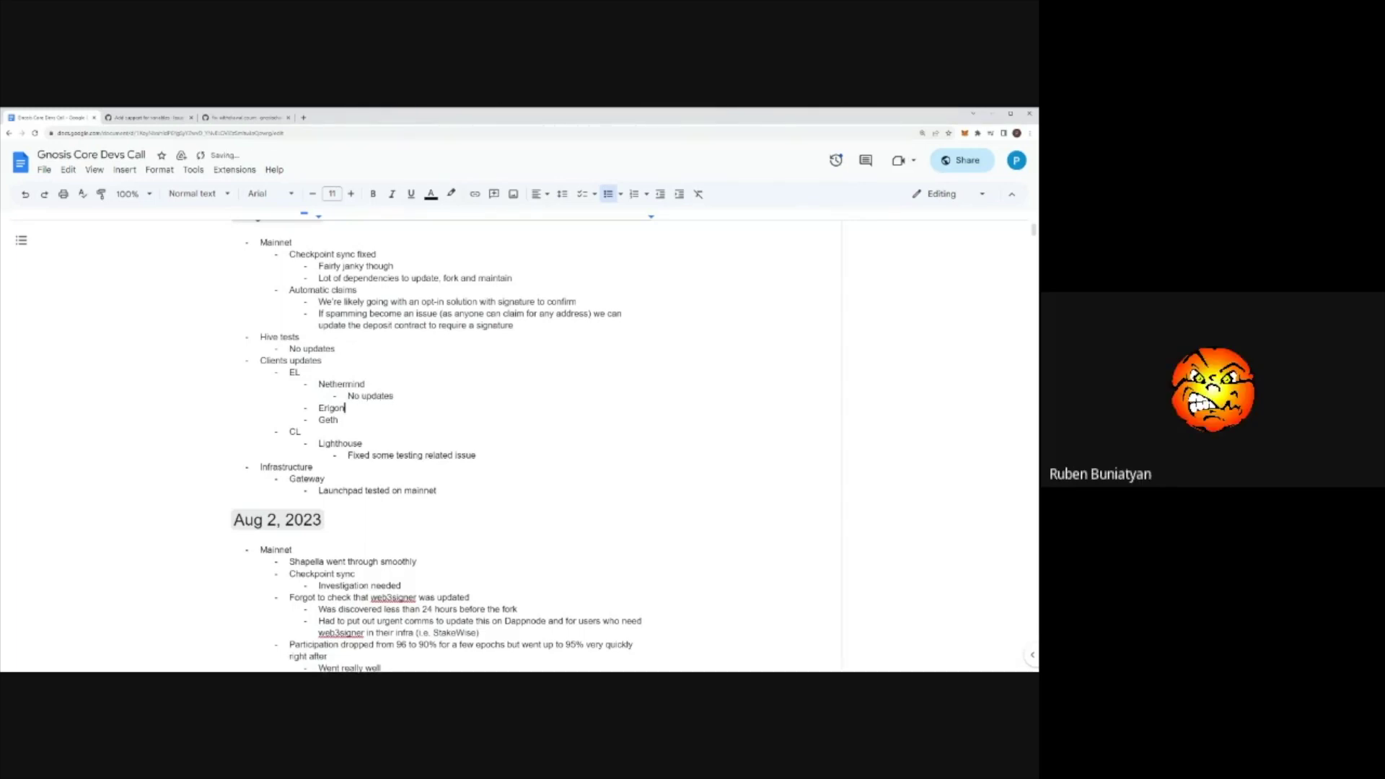
pyautogui.press('Return')
pyautogui.press('Tab')
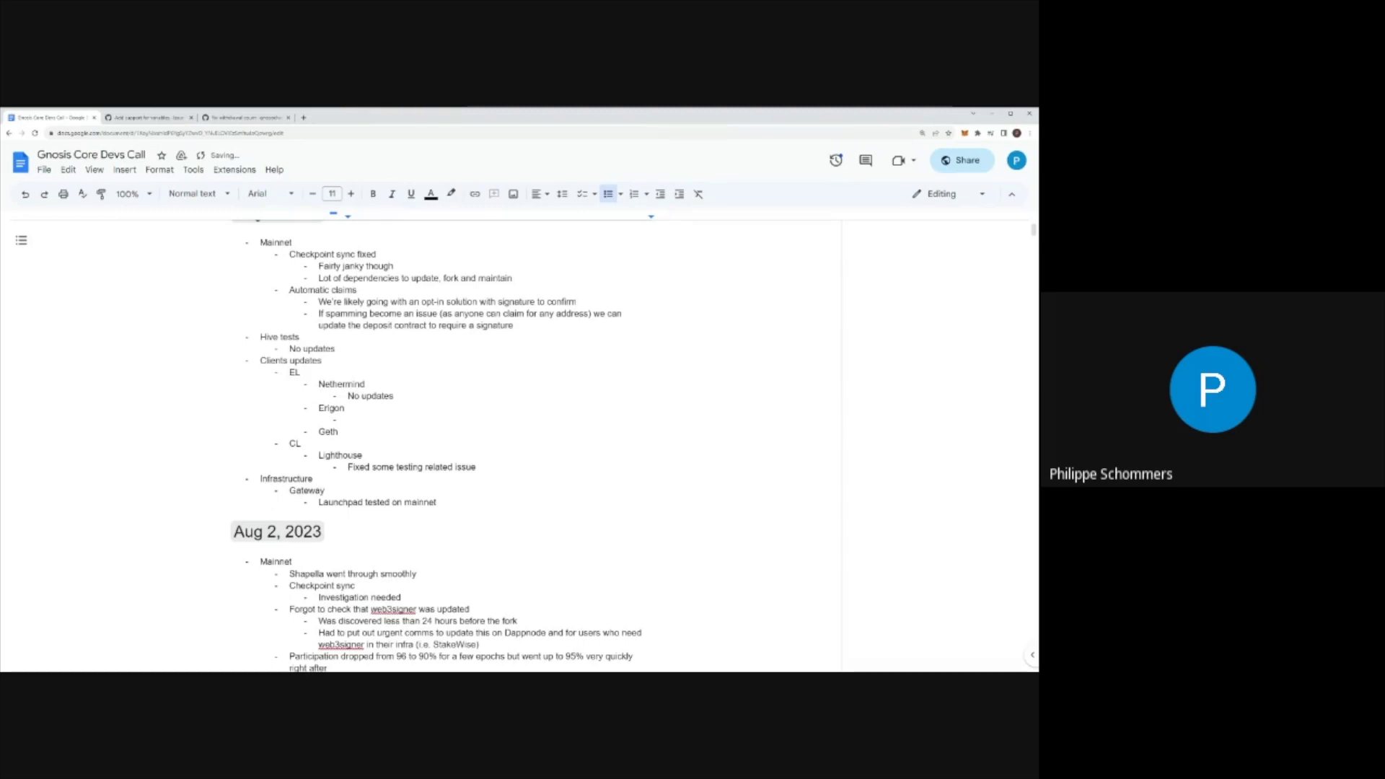
pyautogui.write('No updates')
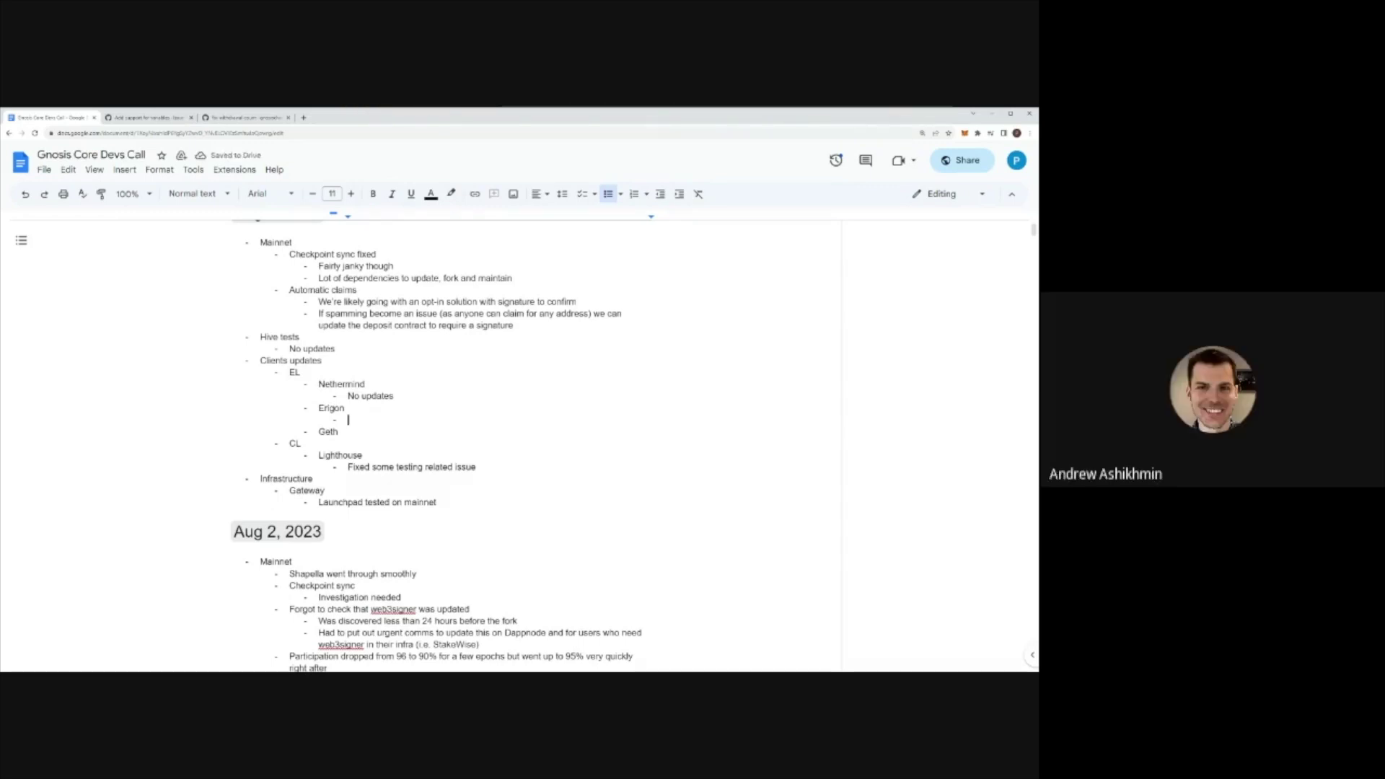
pyautogui.press('Return')
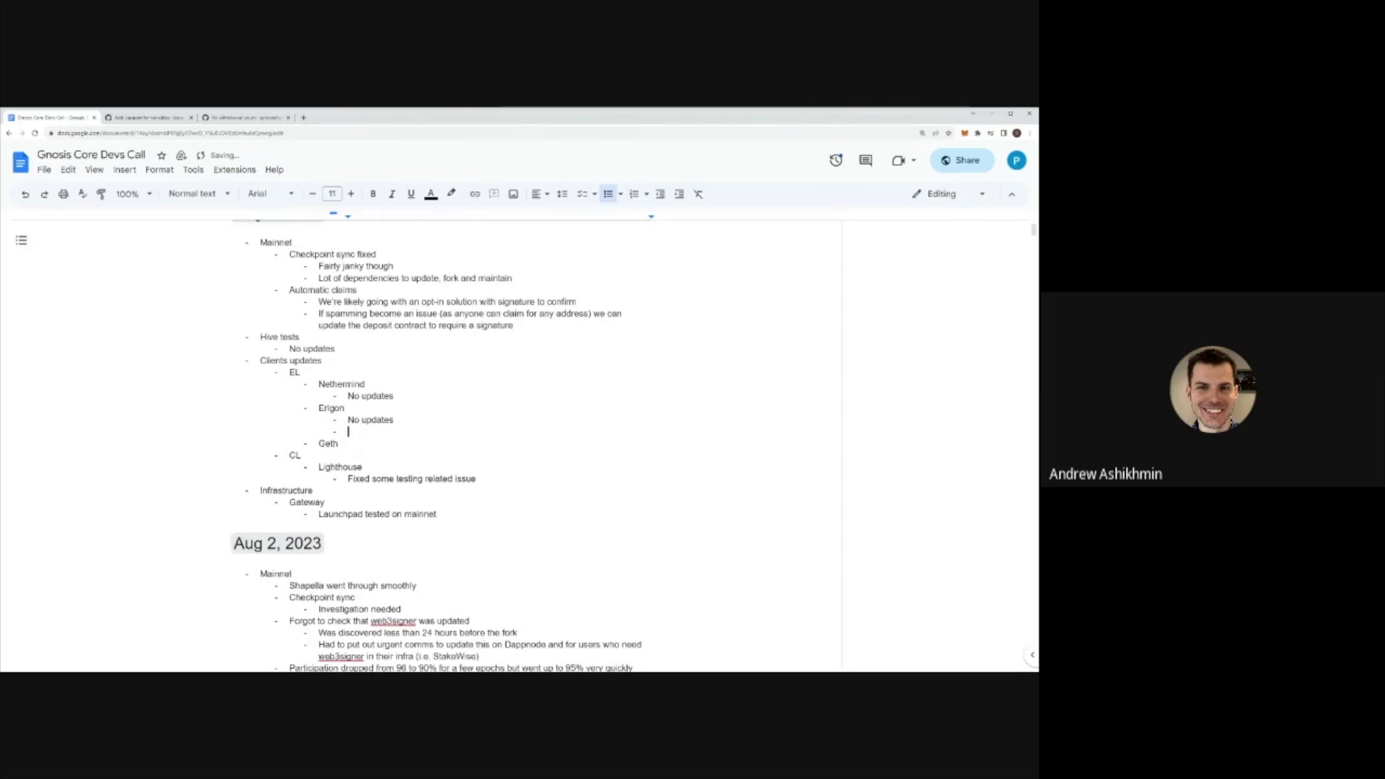
pyautogui.write('Busy with dencun')
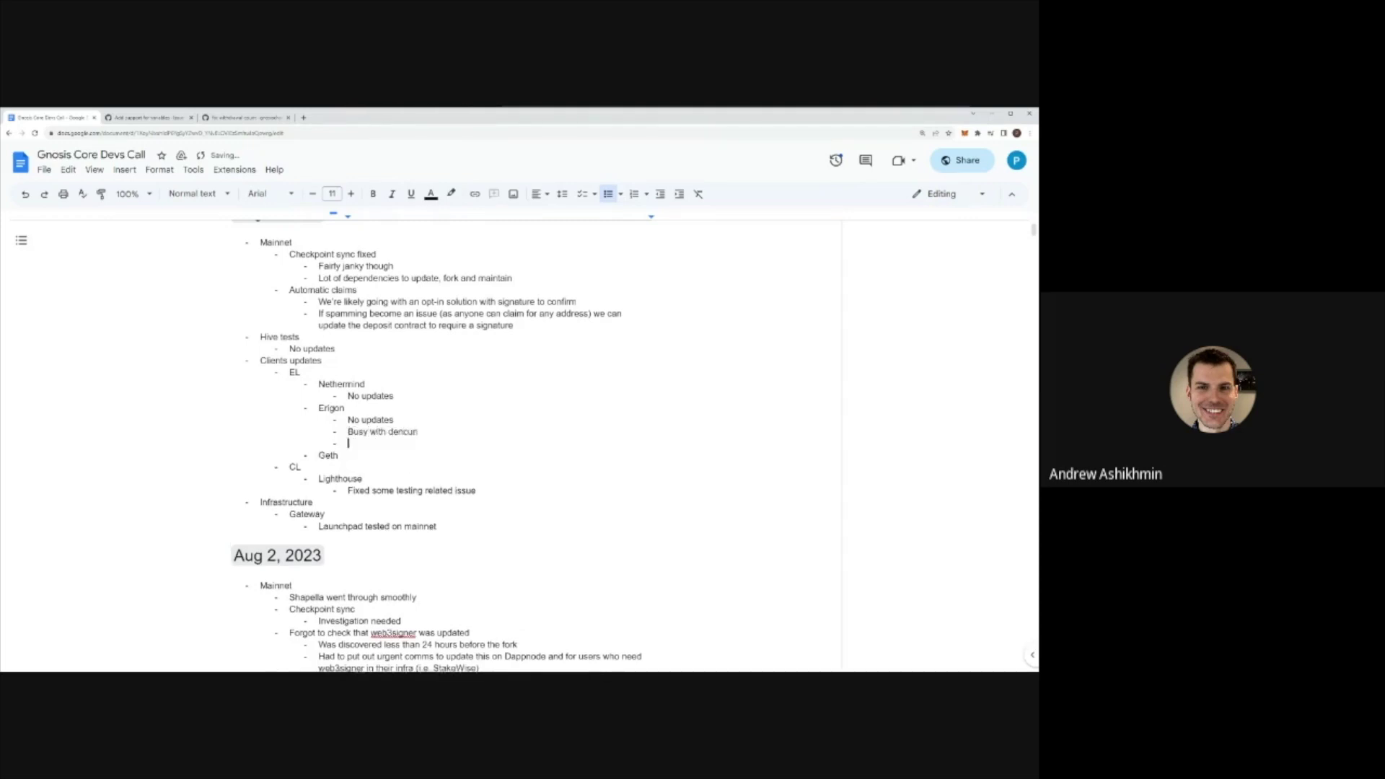
pyautogui.write('Looking into Geth issues with Guillaume')
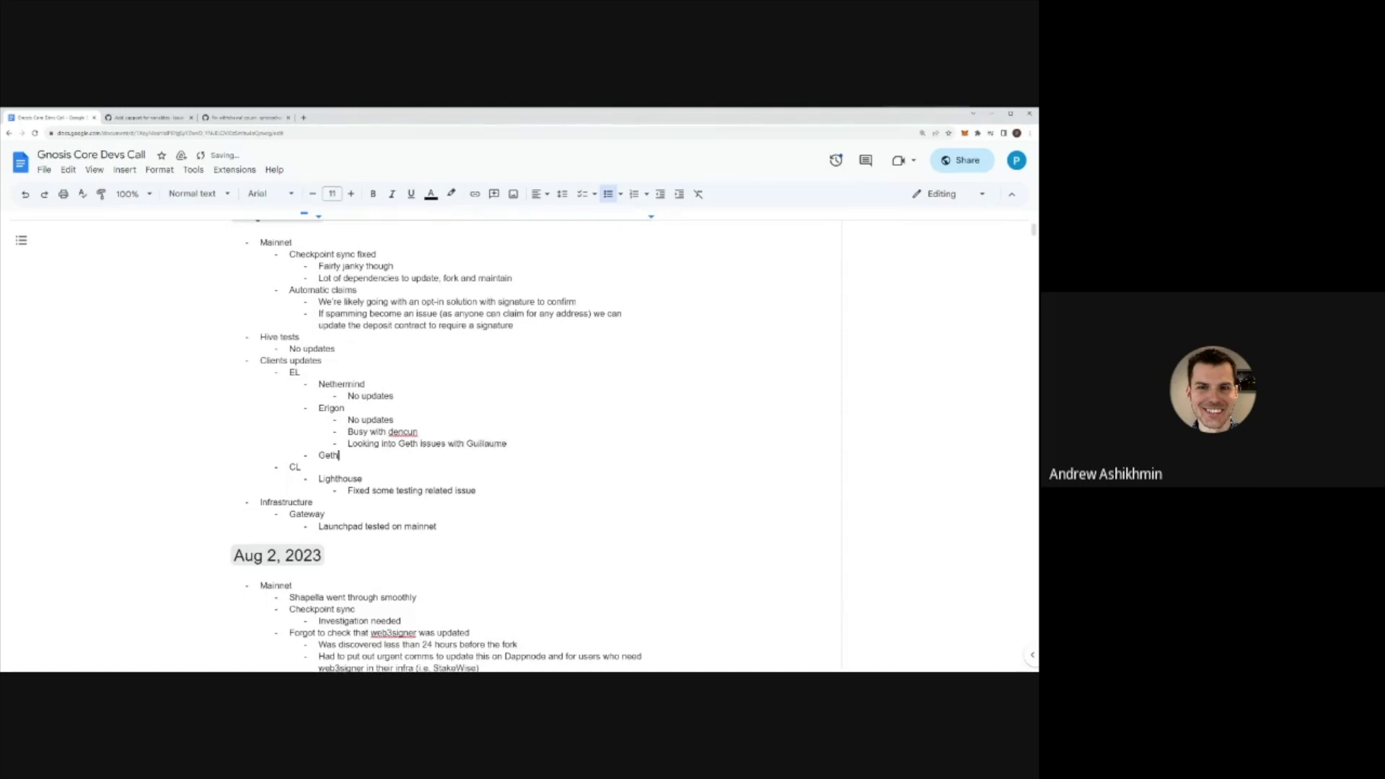
# Step: Add a nested note under Geth reading "There's an issue with a specific transaction regarding fee collection"
pyautogui.press('Return')
pyautogui.press('Tab')
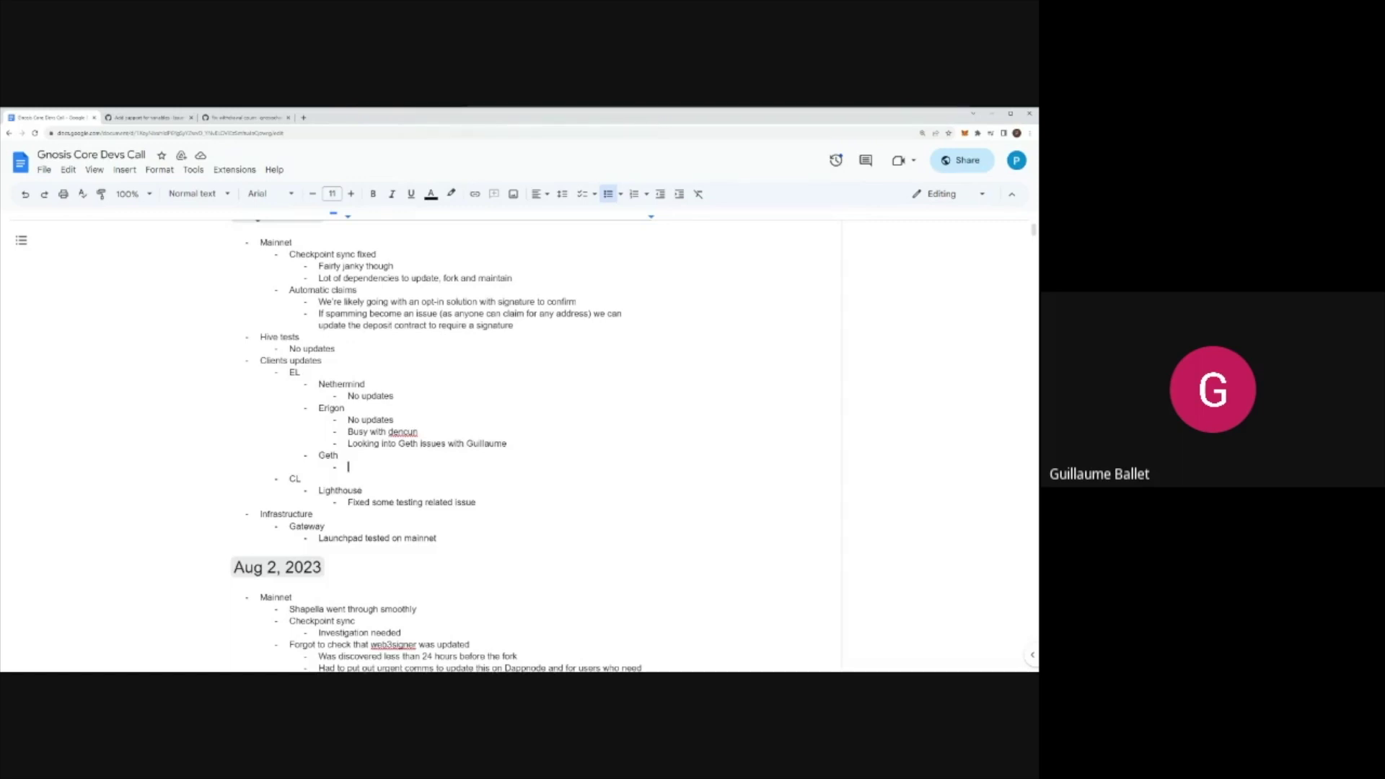
pyautogui.write("There's an issue with a specific ")
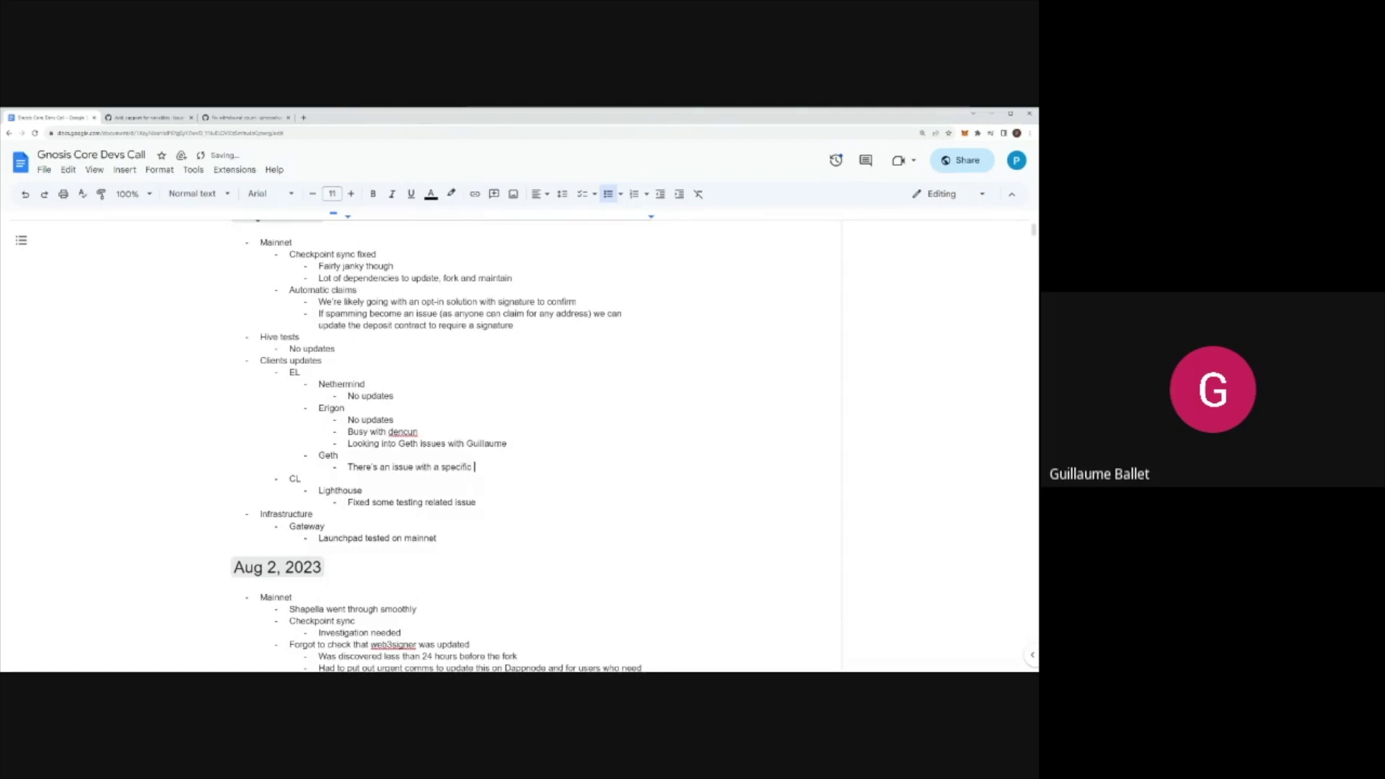
pyautogui.write('transaction regarding fee d')
pyautogui.write('ollection')
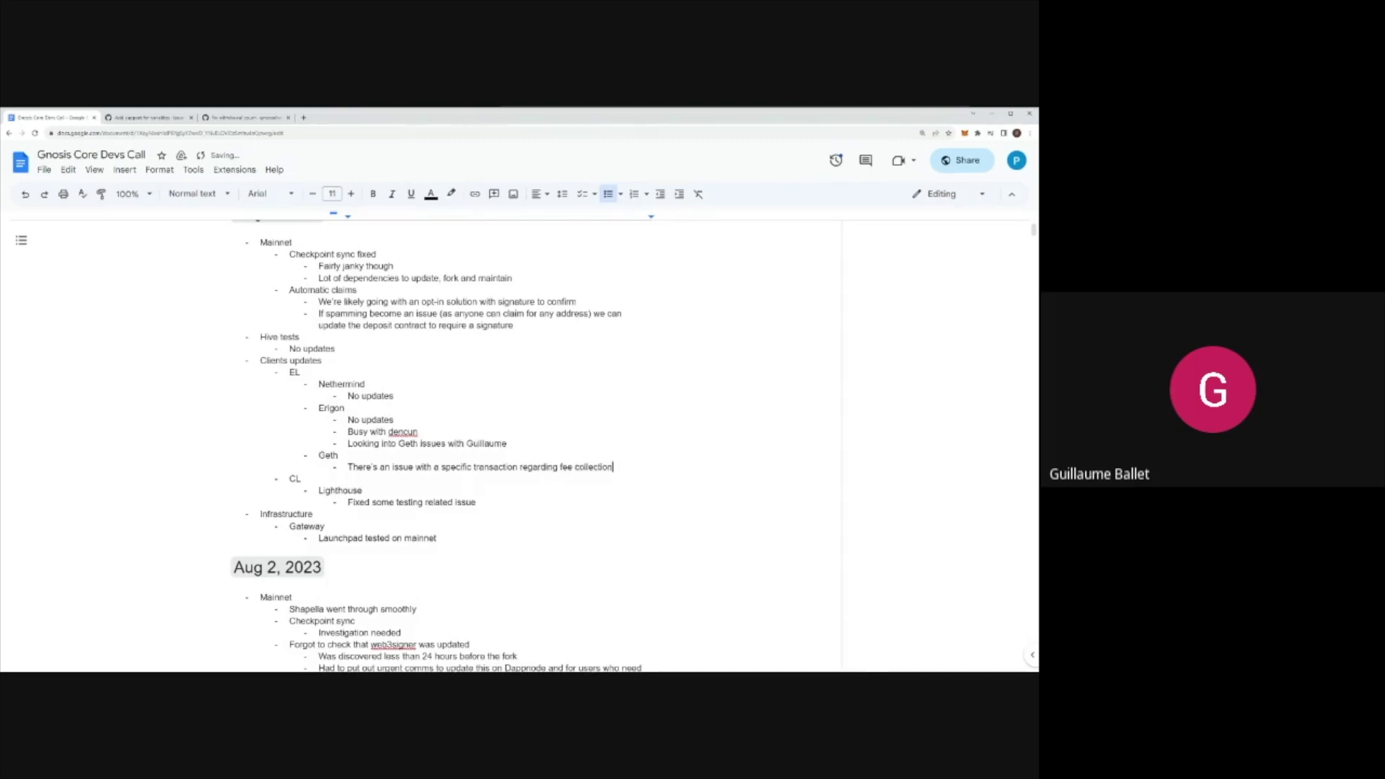
# Step: Remove "regarding fee collection" from the Geth note and nest "Fee collection seems to work correctly" beneath it
pyautogui.hotkey('ctrl', 'shift', 'Left')
pyautogui.hotkey('ctrl', 'shift', 'Left')
pyautogui.hotkey('ctrl', 'shift', 'Left')
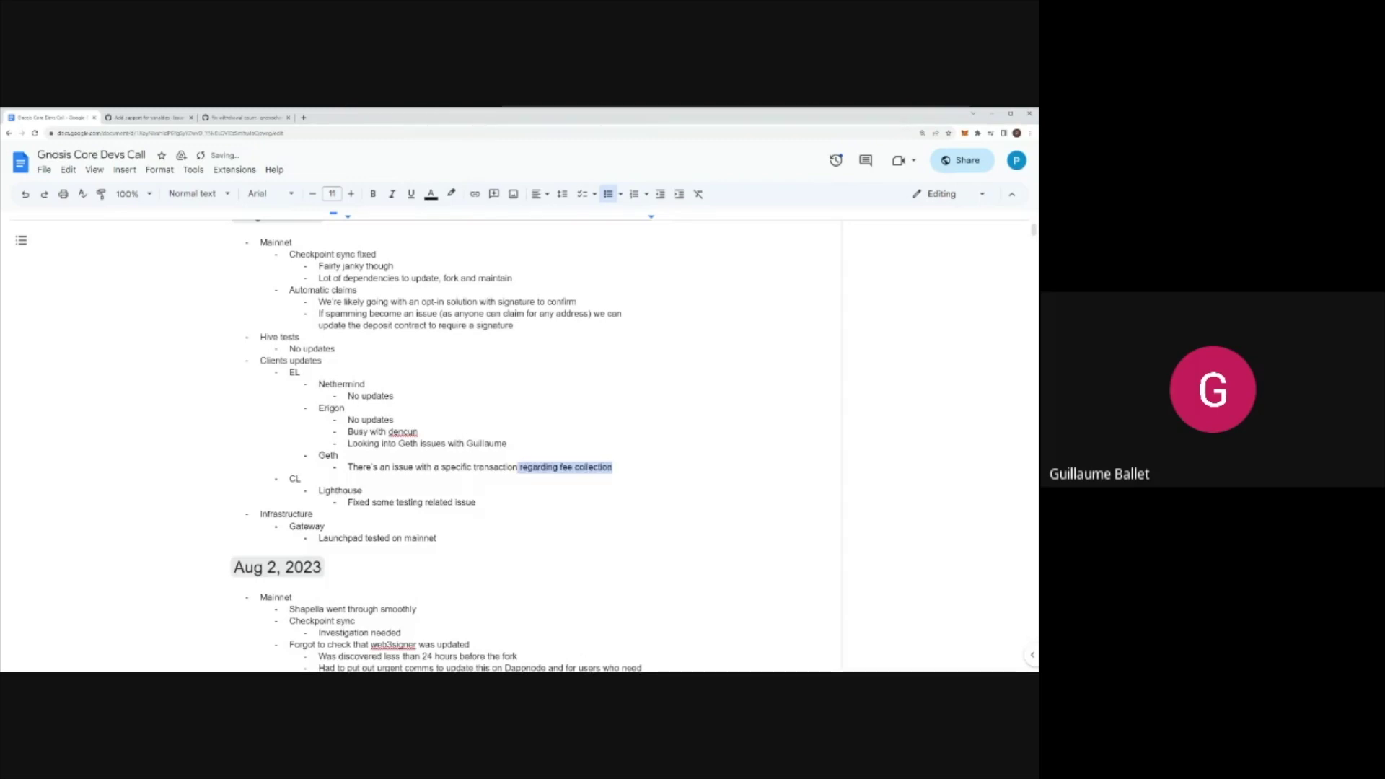
pyautogui.press('BackSpace')
pyautogui.press('Return')
pyautogui.press('Tab')
pyautogui.write('Fee collection seems to w')
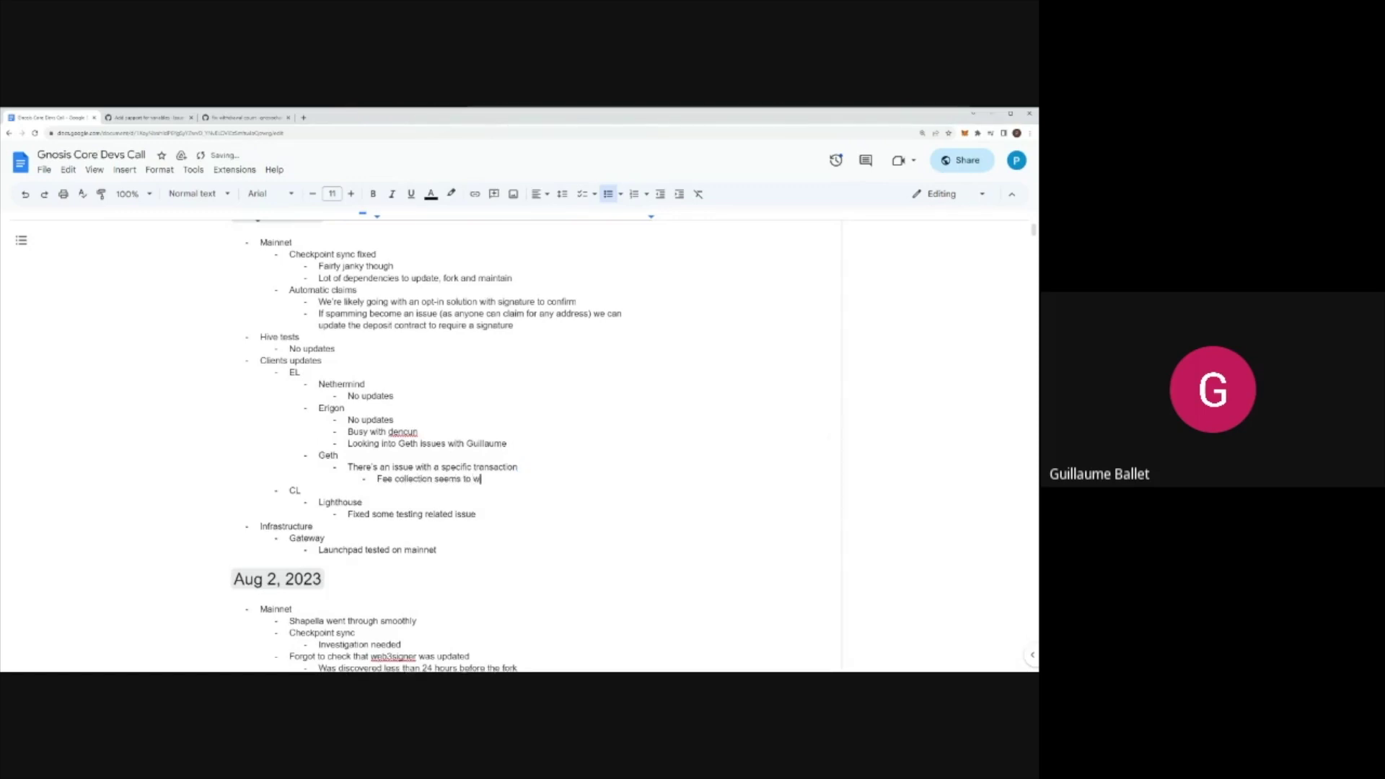
pyautogui.write('ork correctly')
# Step: Add "If the reward contract writes anything to the state it might cause issues" below the fee collection note
pyautogui.press('Return')
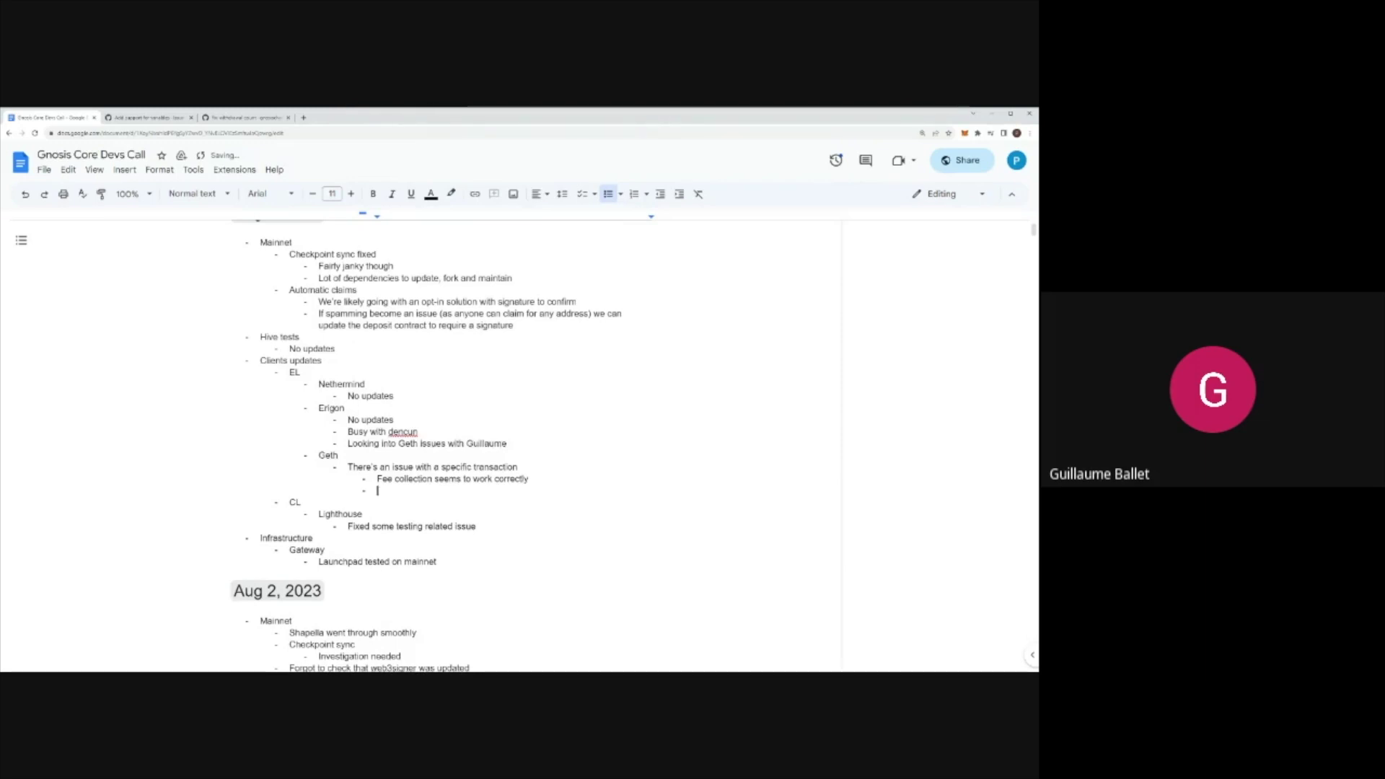
pyautogui.write('The i')
pyautogui.press('BackSpace')
pyautogui.press('BackSpace')
pyautogui.press('BackSpace')
pyautogui.press('BackSpace')
pyautogui.press('BackSpace')
pyautogui.write('If the reward contract writes anything to ')
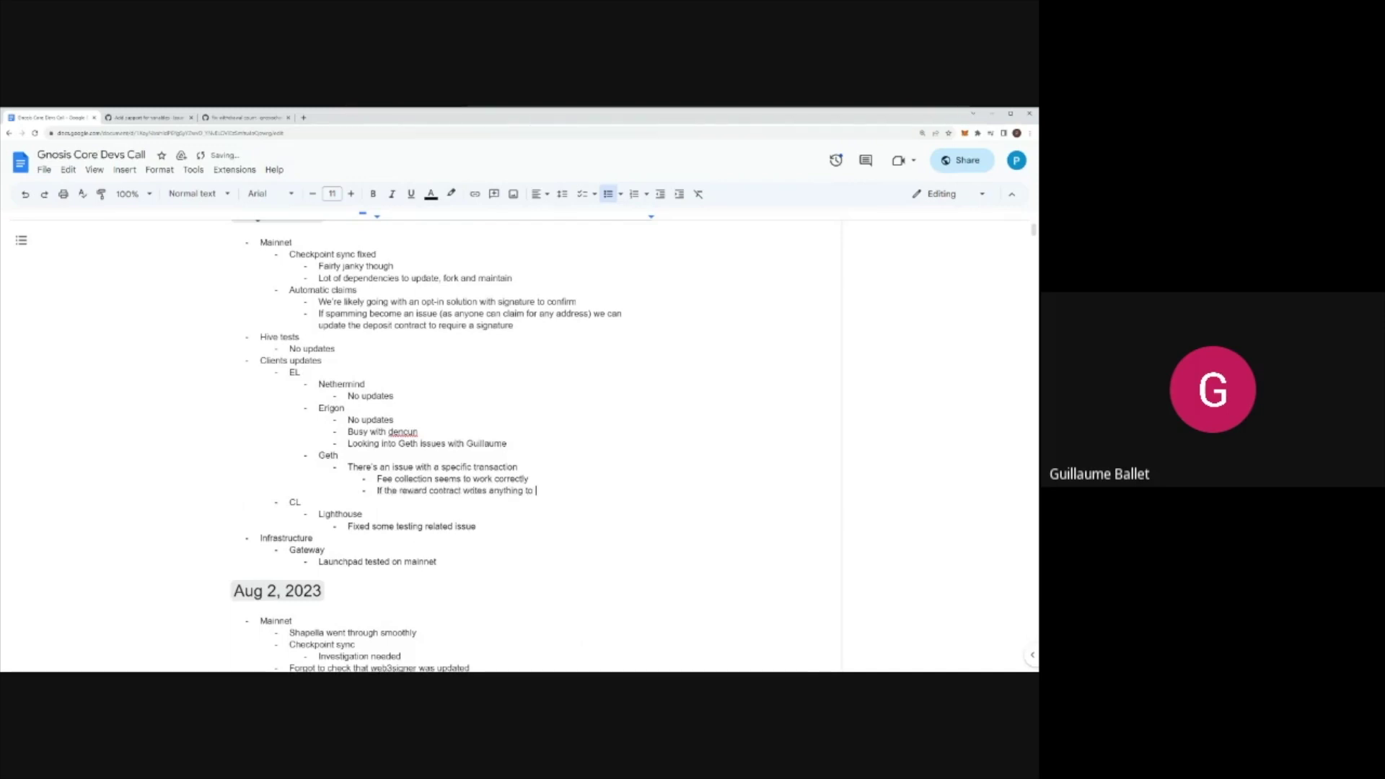
pyautogui.write('the state it might cause issues')
# Step: Add the note "The block root is still incorrect" with the nested item "Could be linked to incorrect import of all the previous data"
pyautogui.press('Return')
pyautogui.write('The')
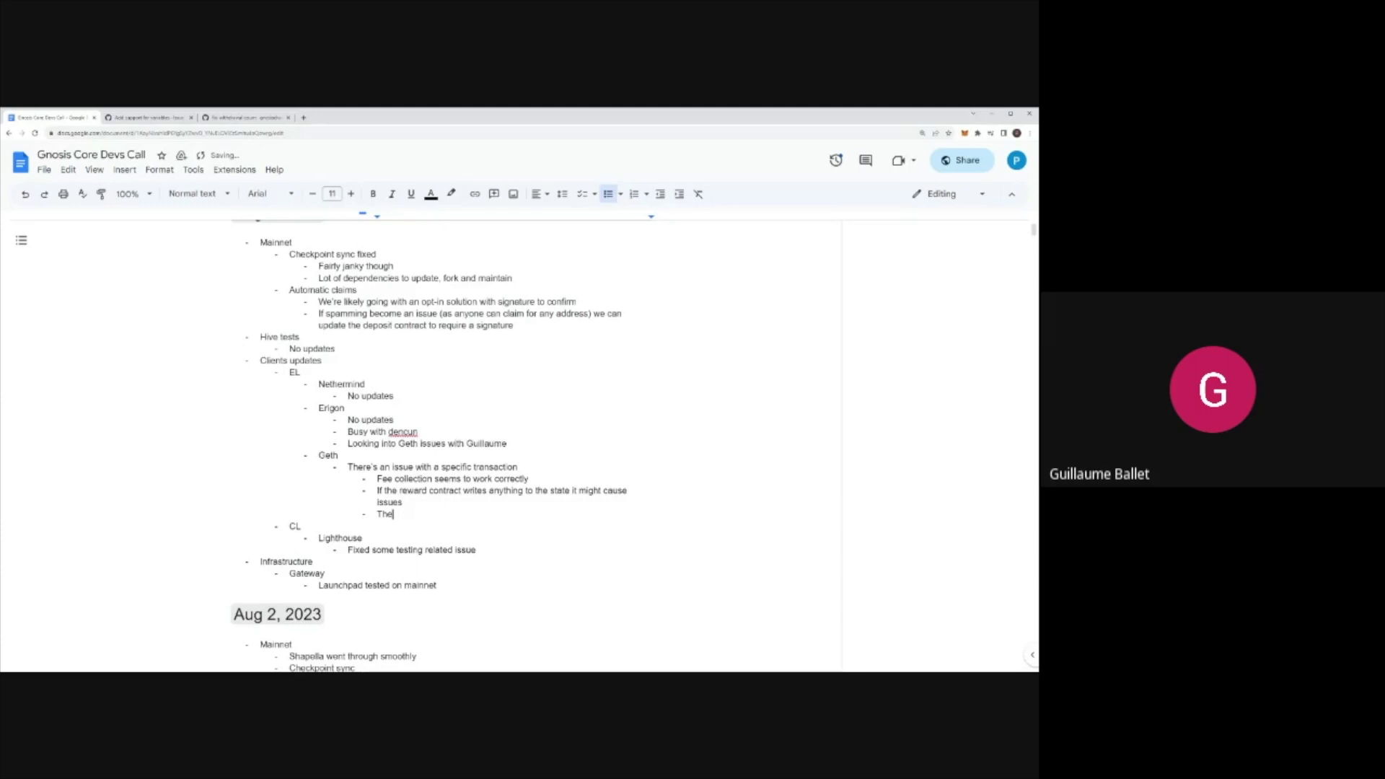
pyautogui.write(' block root is still incorrect')
pyautogui.press('Return')
pyautogui.press('Tab')
pyautogui.write('Could ')
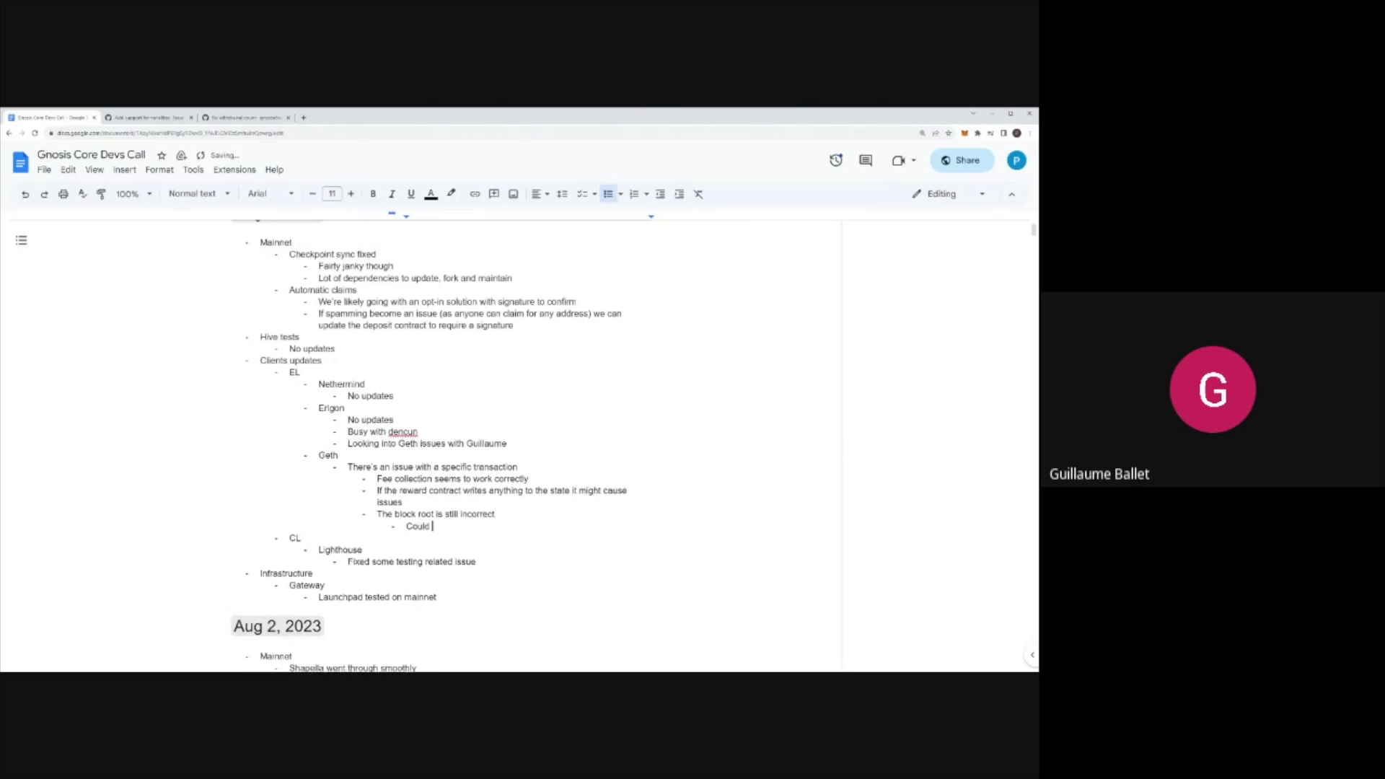
pyautogui.write('be linked to ')
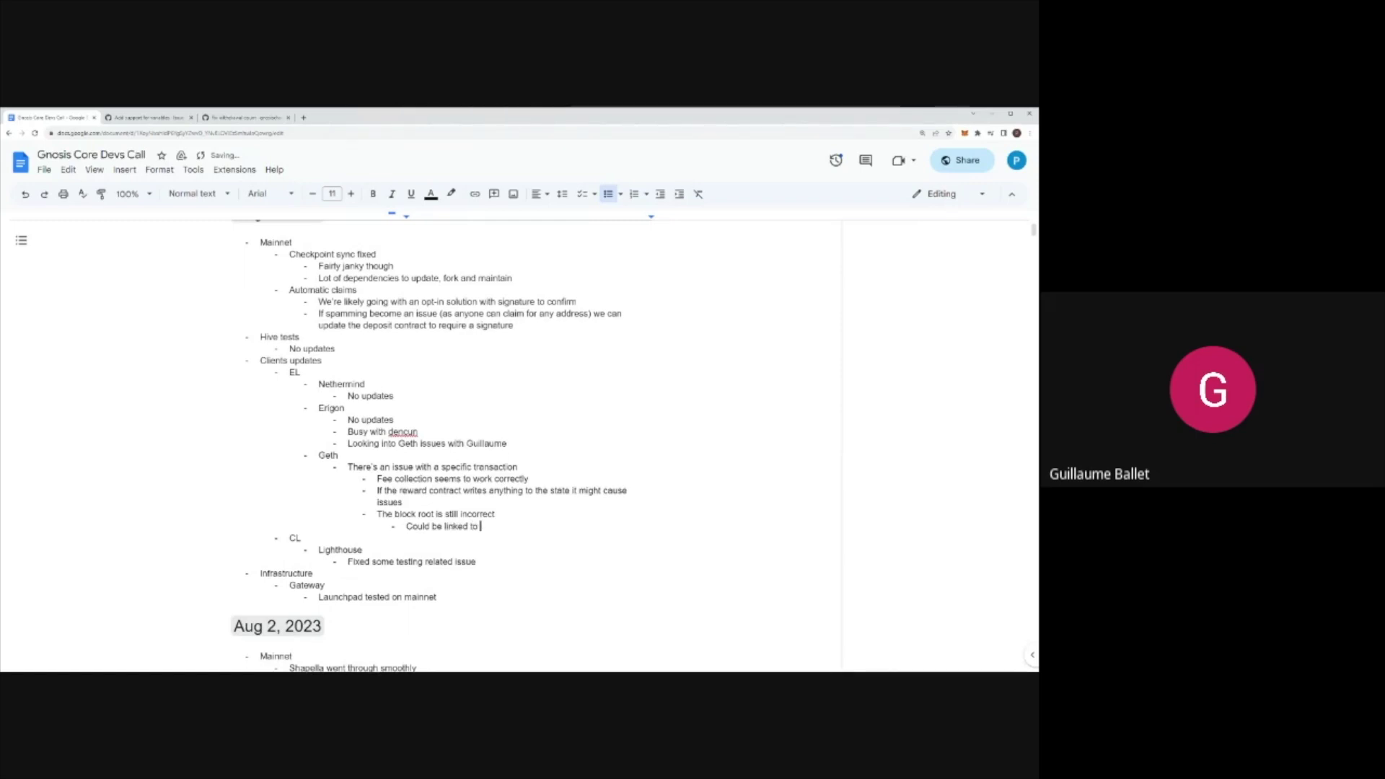
pyautogui.write('incorrect import of all the previous data')
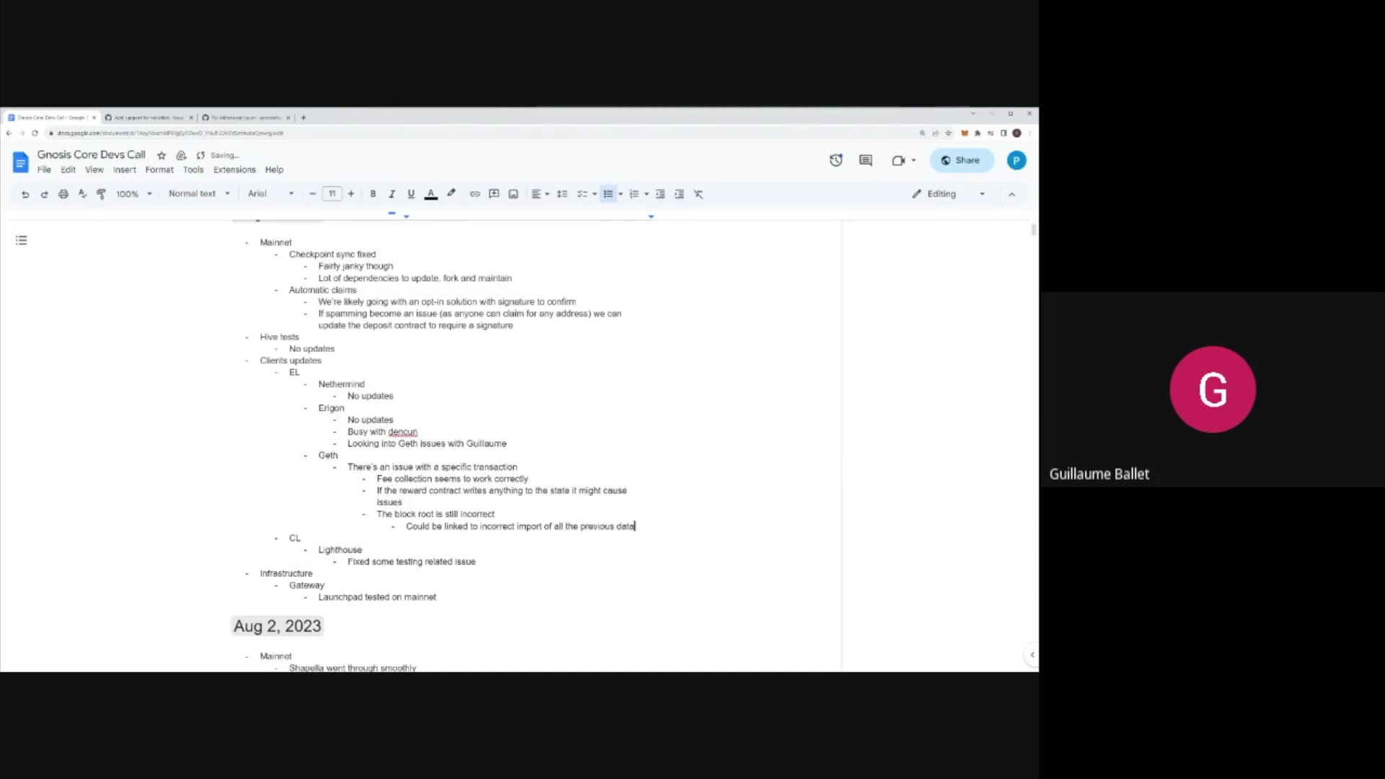
# Step: Below the block root note, add "Something could be missing (from AuRa?)" and "The reward contract could write something to the state, thus changing the root"
pyautogui.press('Return')
pyautogui.write('So')
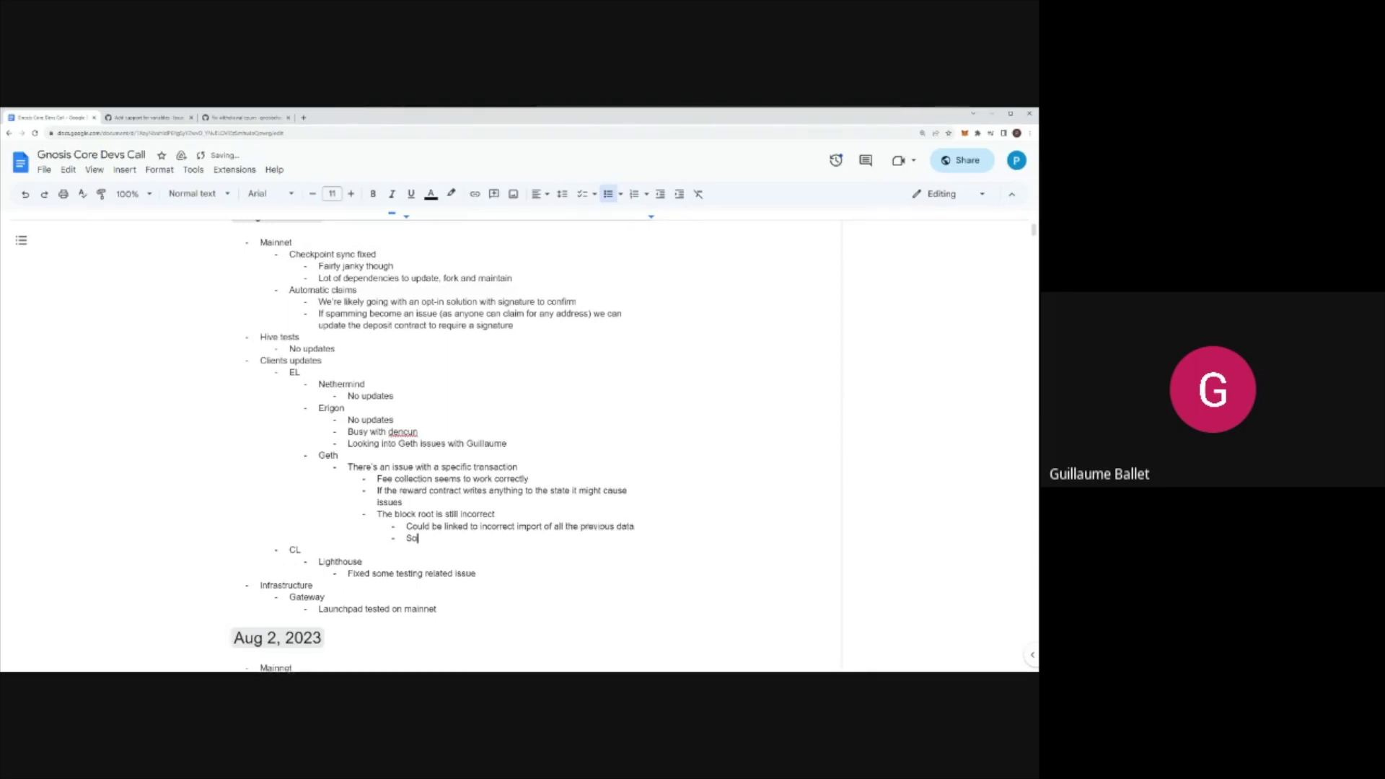
pyautogui.write('mething could be missing (from A')
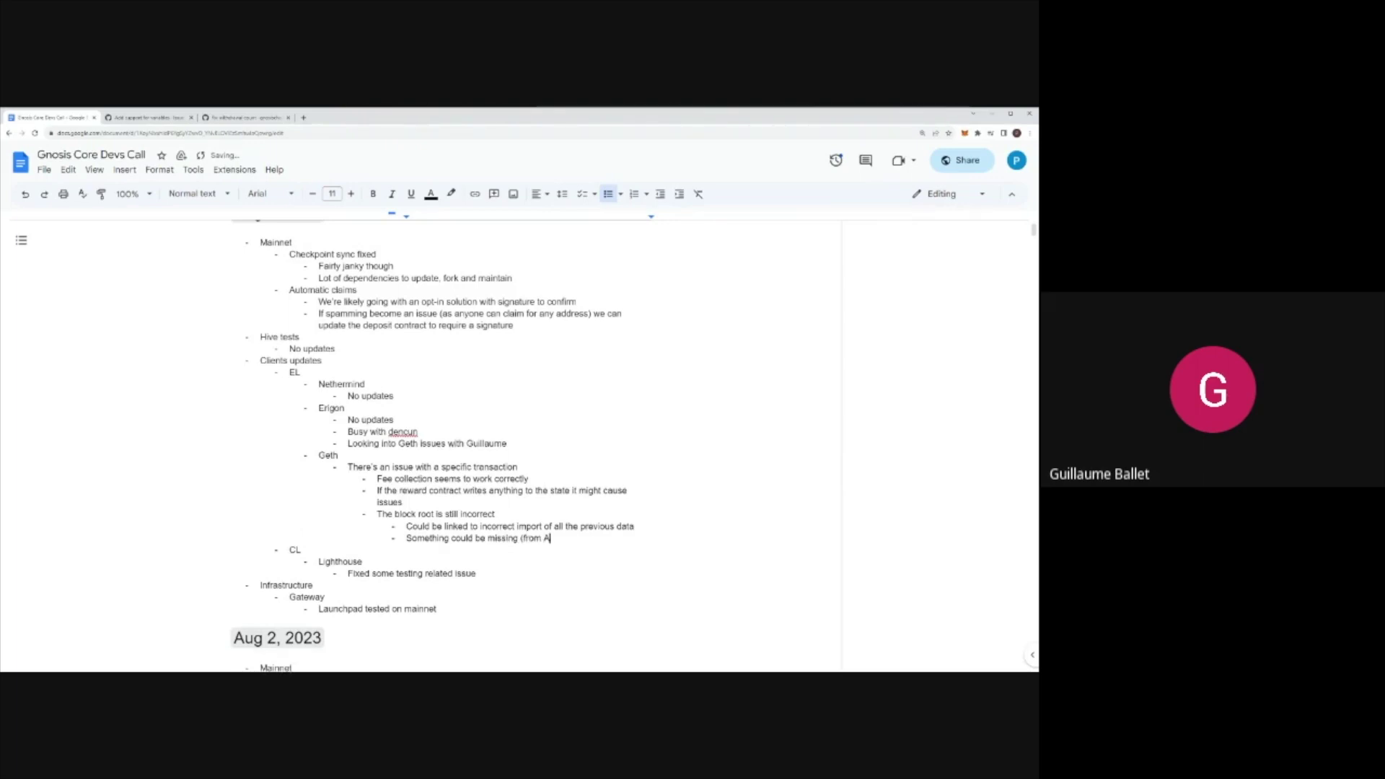
pyautogui.write('uRa?)')
pyautogui.press('Return')
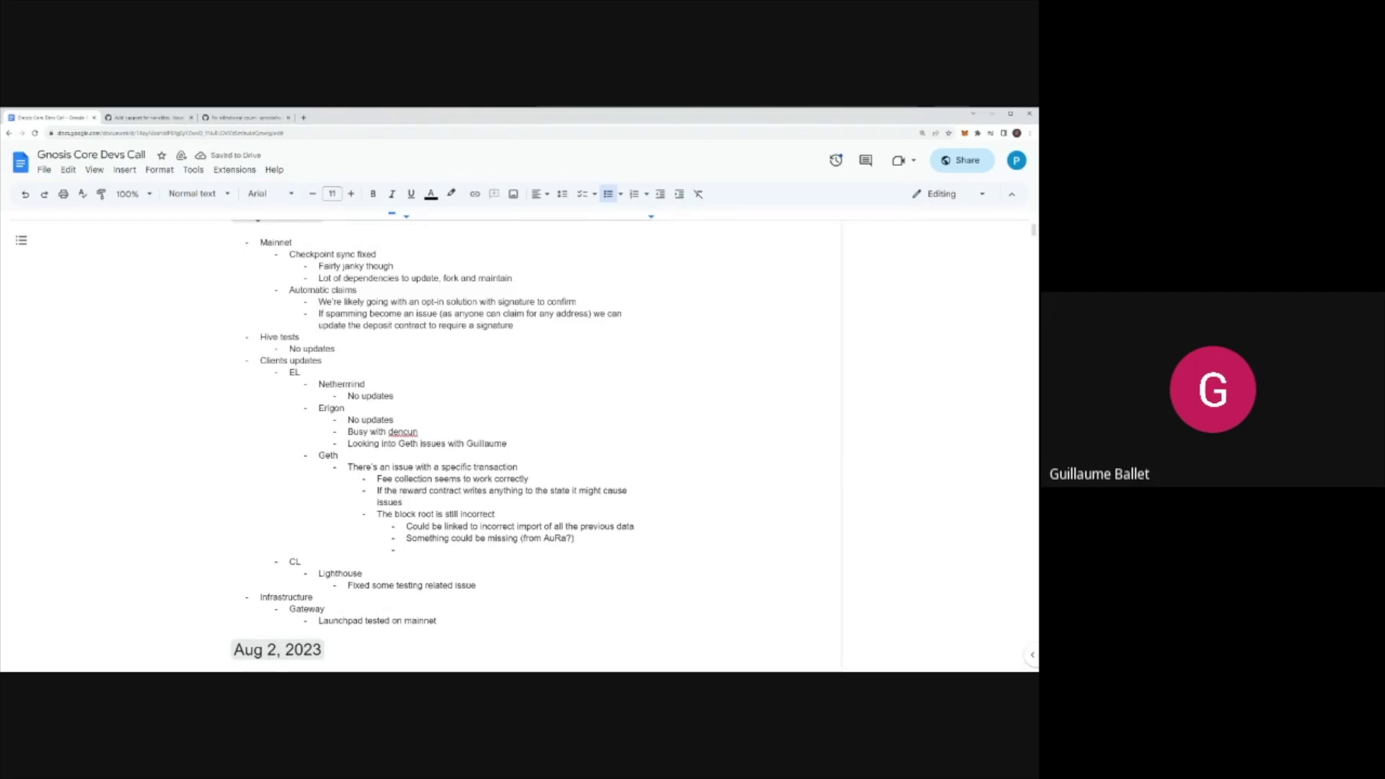
pyautogui.write('The reward contract could write someth')
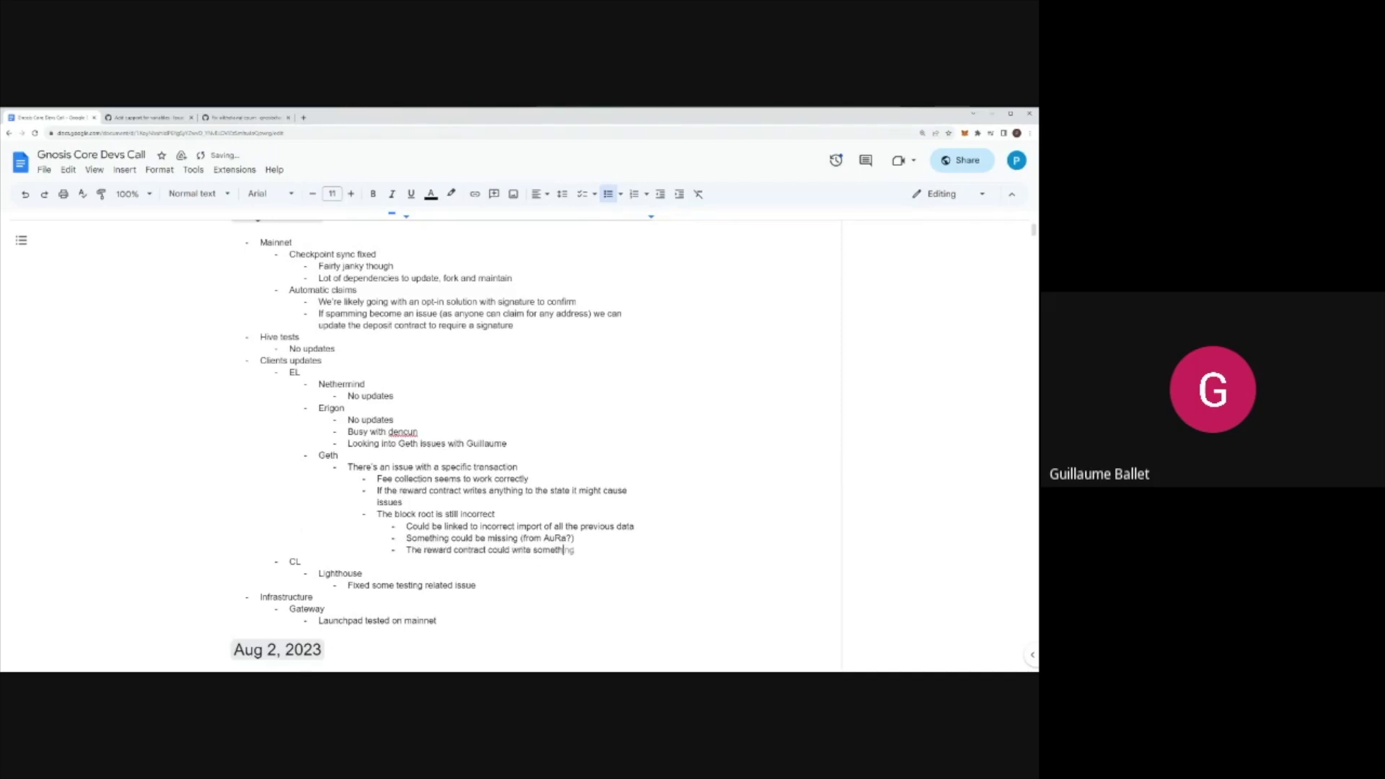
pyautogui.write('ing to the state, thus changing the root')
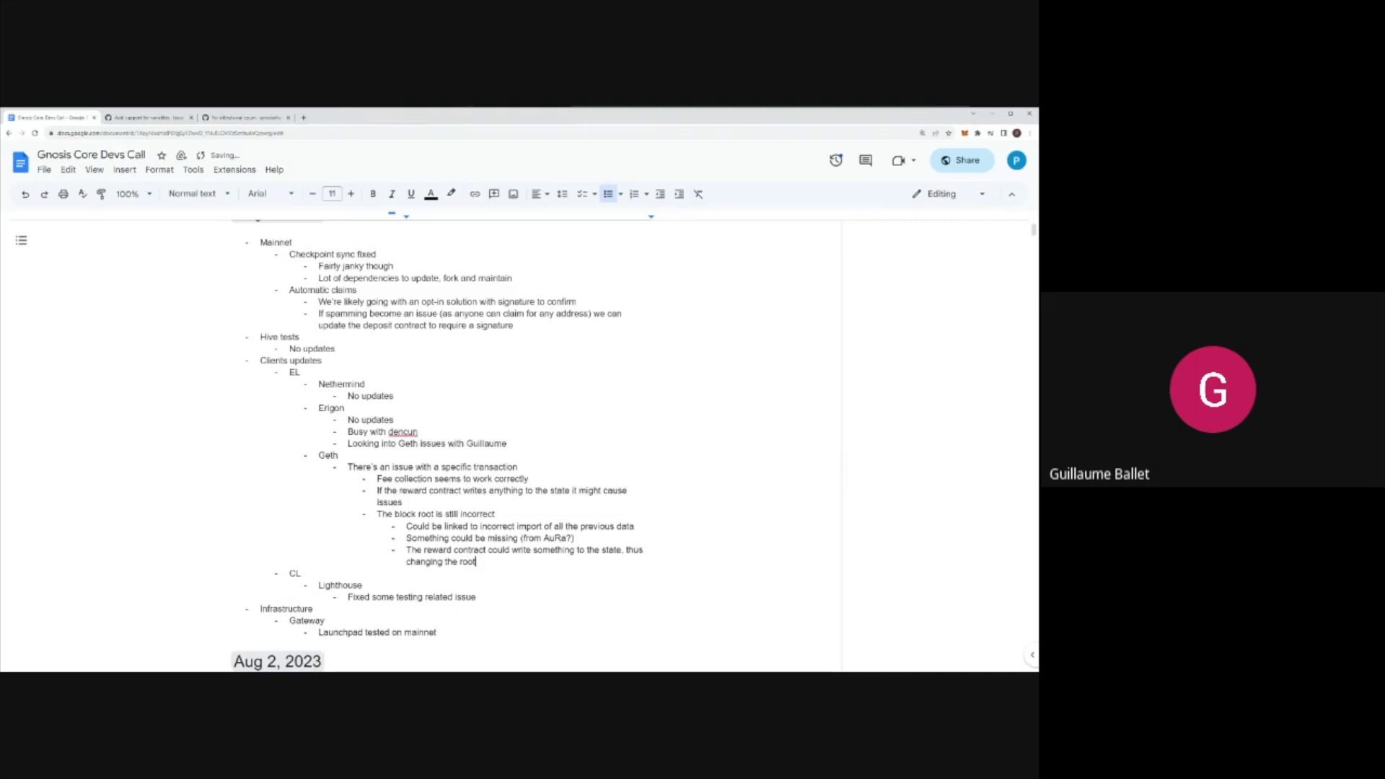
# Step: Extend the Lighthouse note "Fixed some testing related issue" with "for Chiado"
pyautogui.scroll(-1, 537, 443)
pyautogui.scroll(-1, 537, 444)
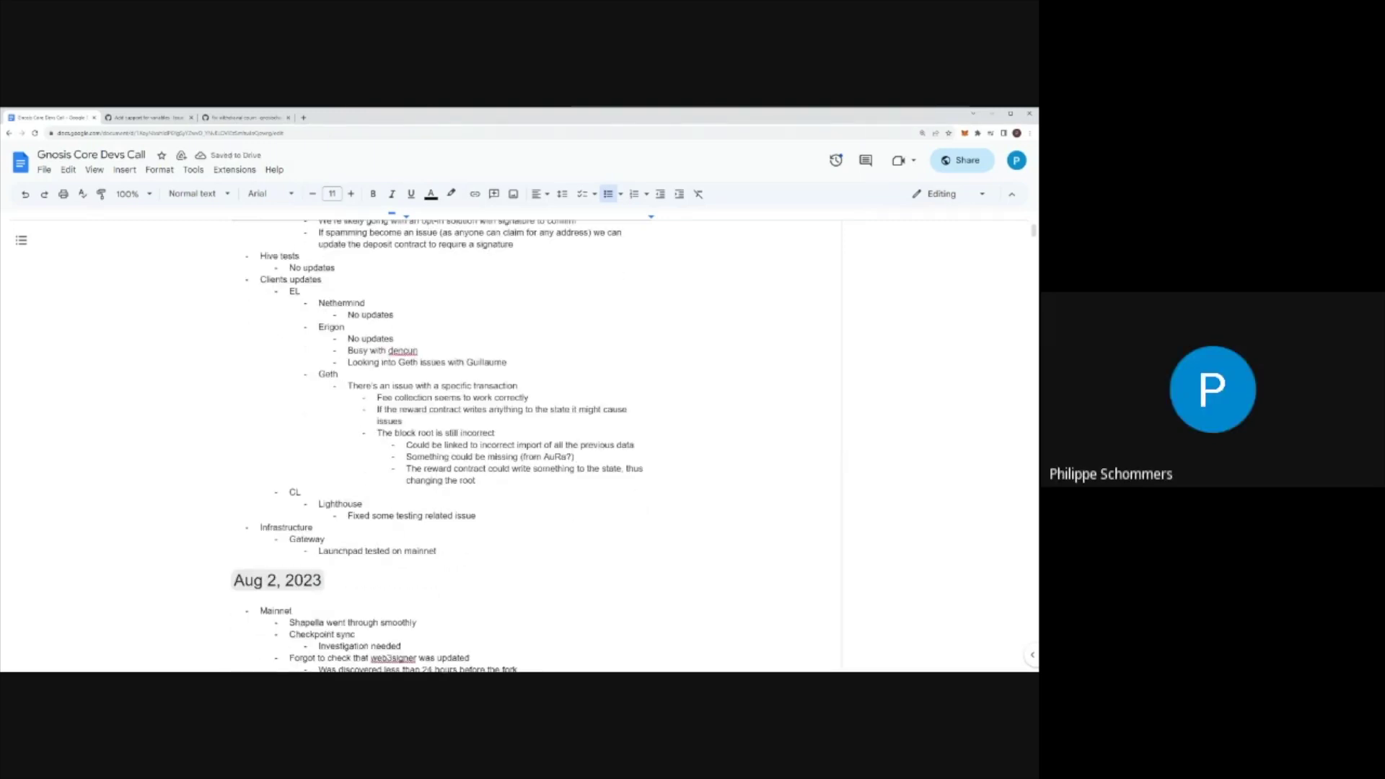
pyautogui.click(313, 528)
pyautogui.click(476, 515)
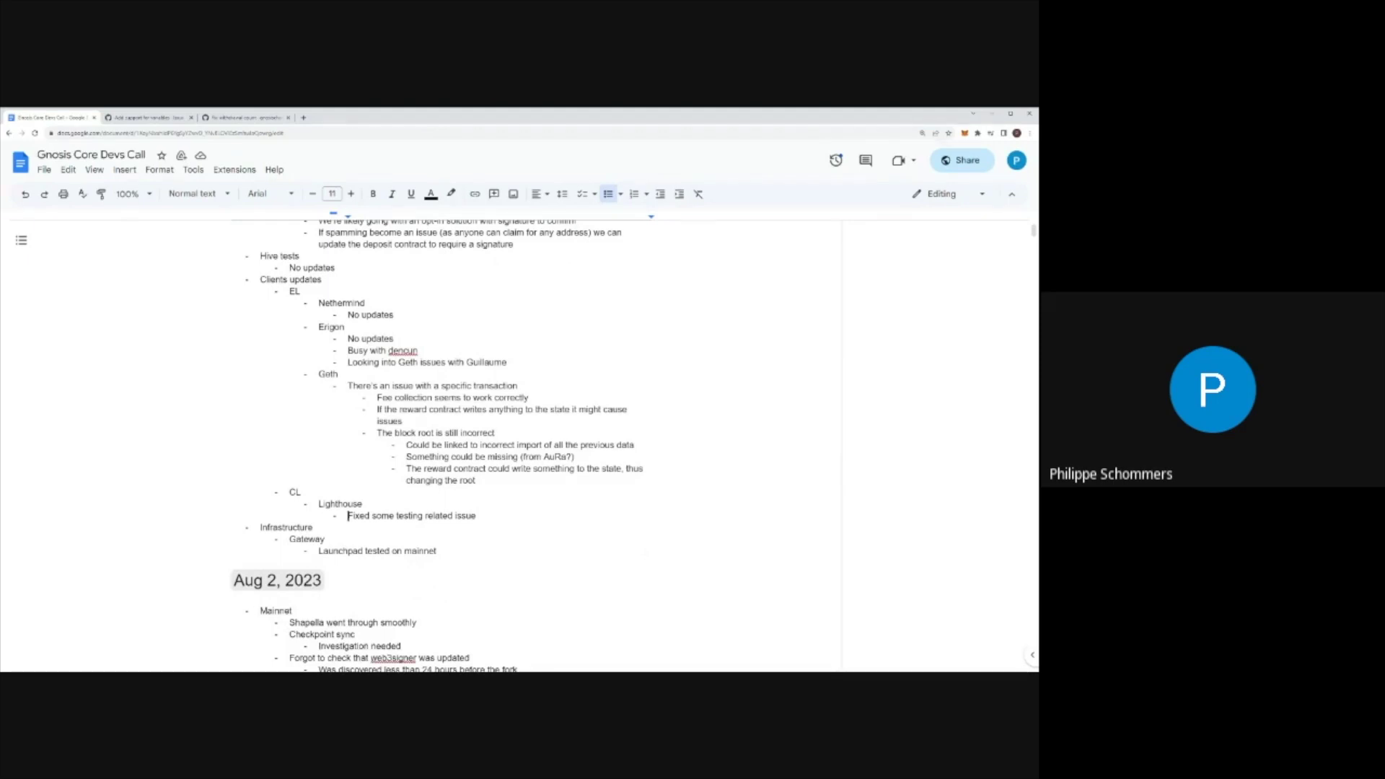
pyautogui.write('for Chiado')
pyautogui.click(430, 550)
pyautogui.scroll(3, 436, 447)
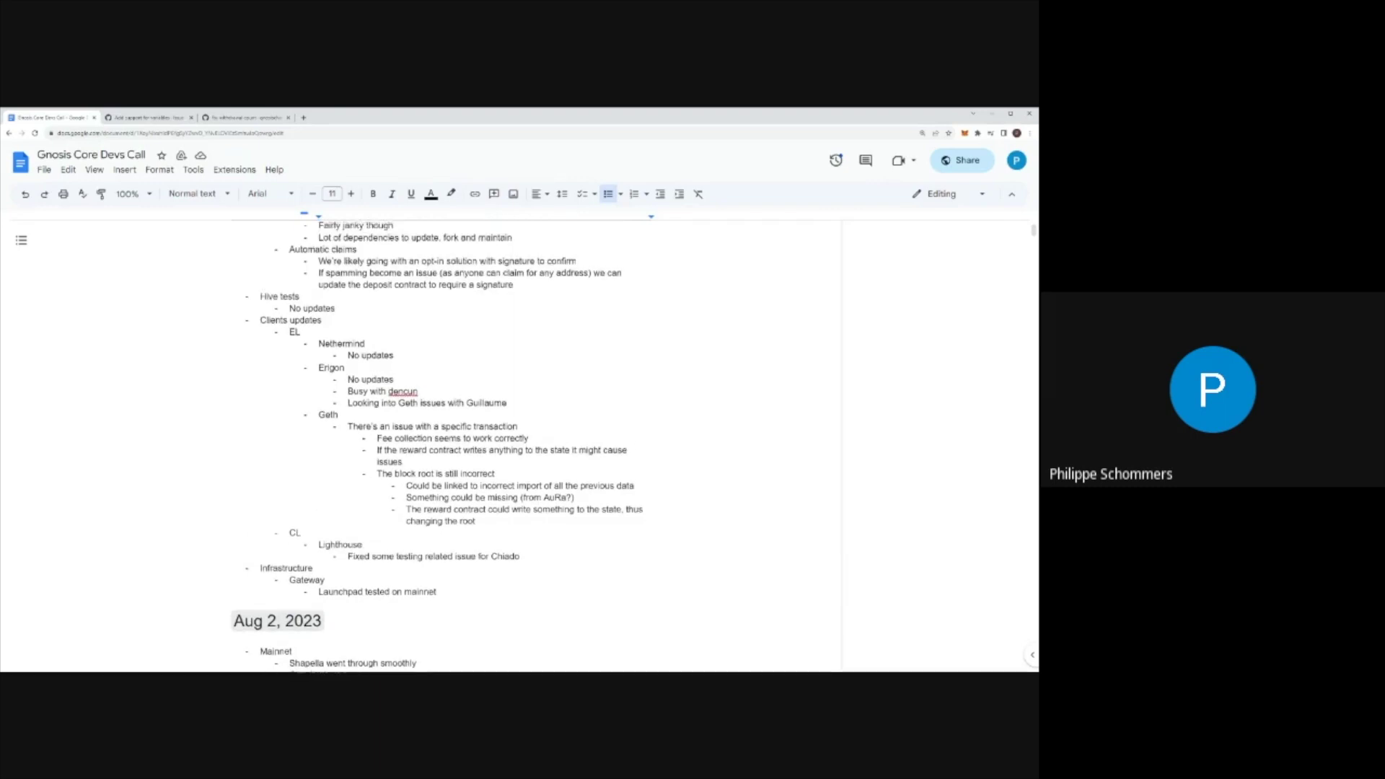
pyautogui.scroll(-2, 430, 632)
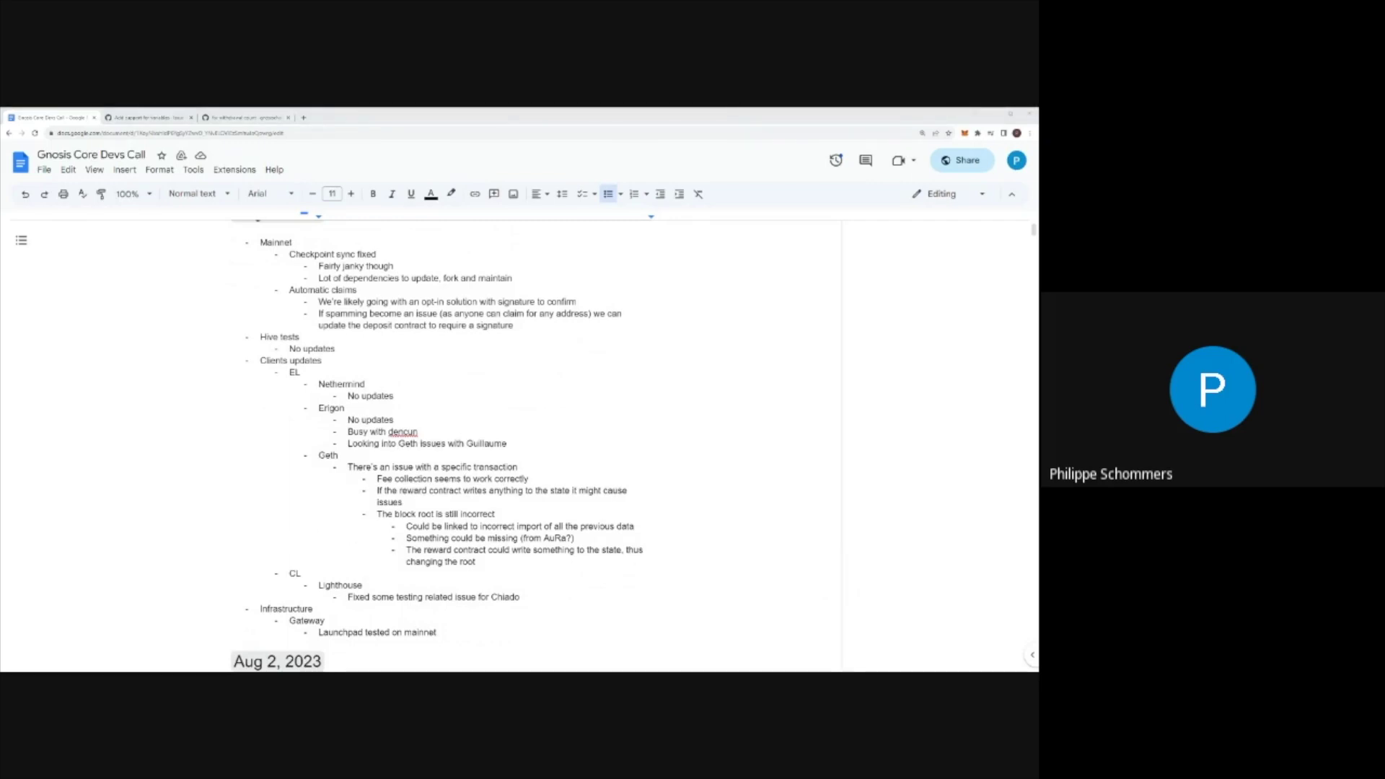
# Step: Switch to the Lighthouse repository on GitHub, filter its pull requests by author and open "feat: add chiado"
pyautogui.click(329, 125)
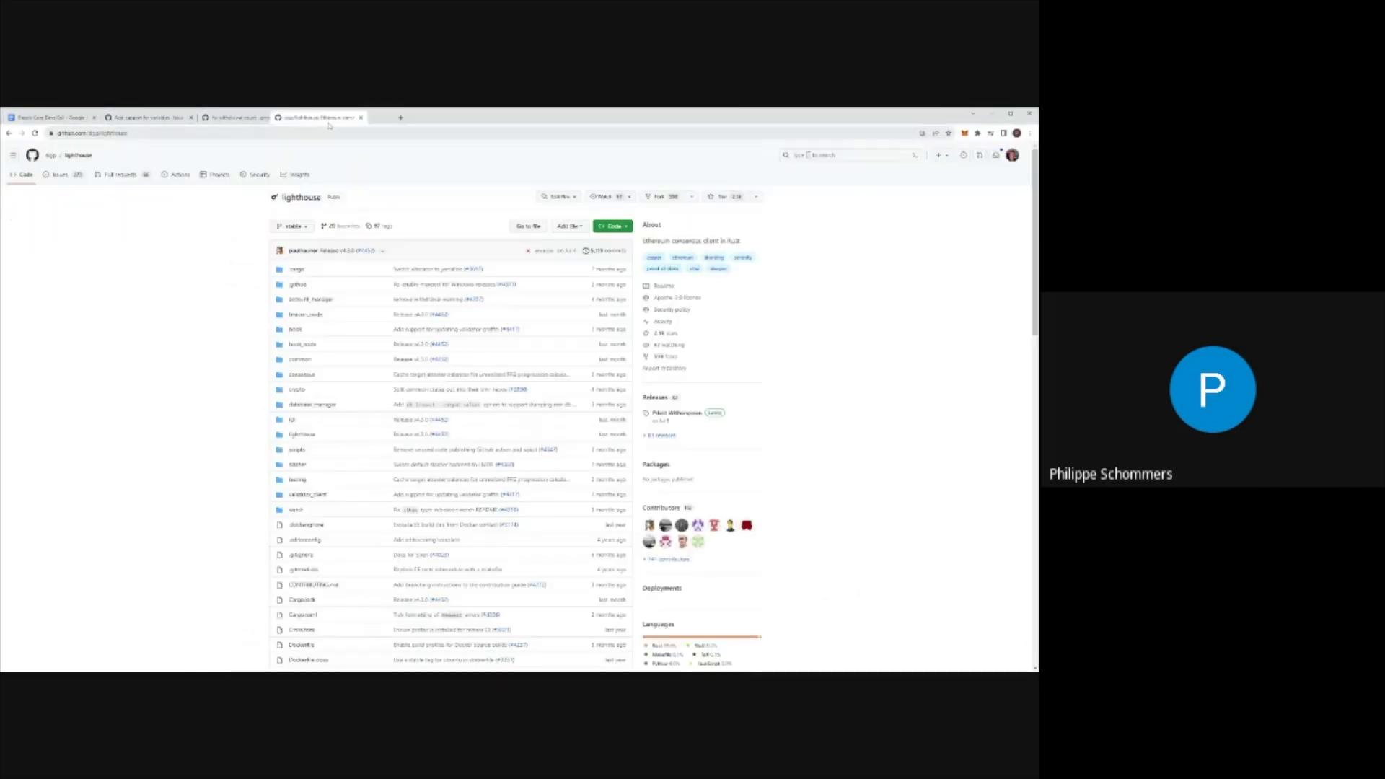
pyautogui.click(60, 175)
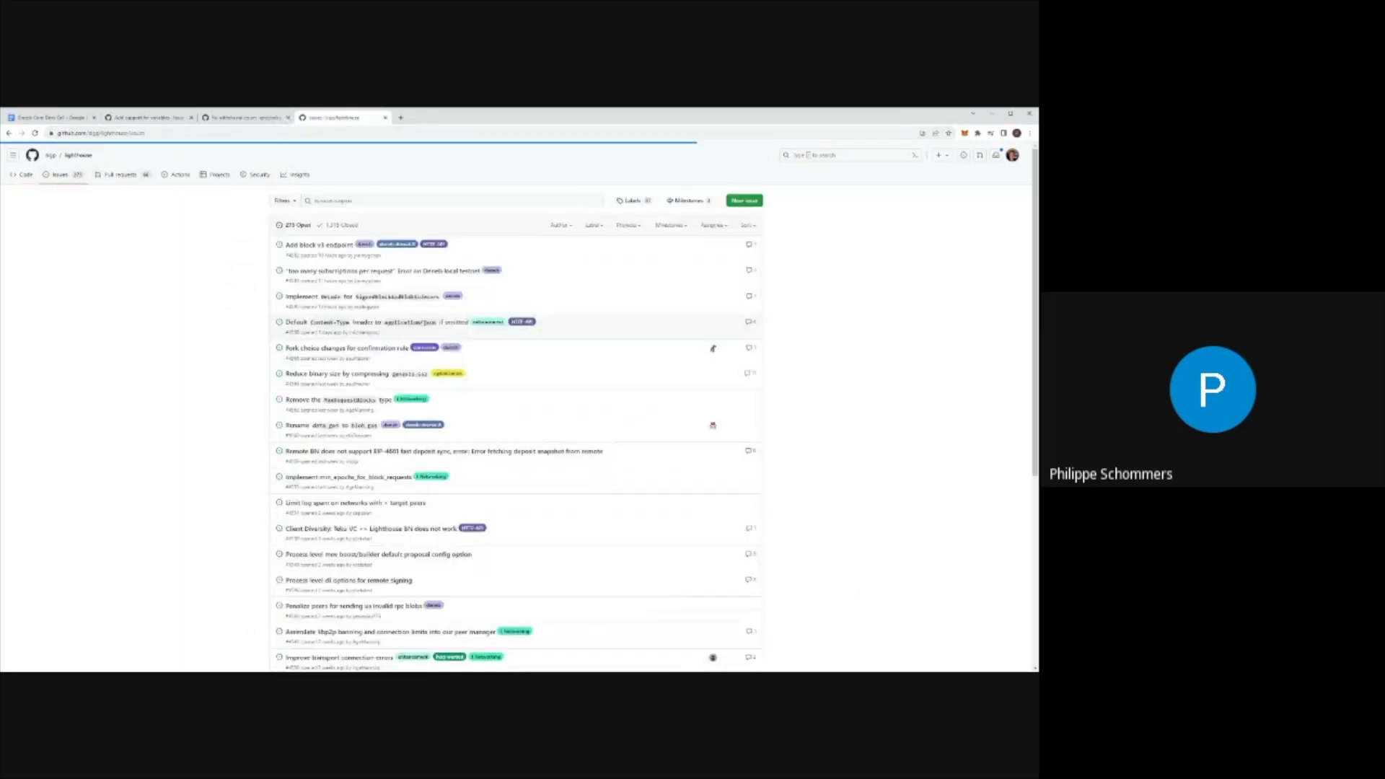
pyautogui.click(117, 175)
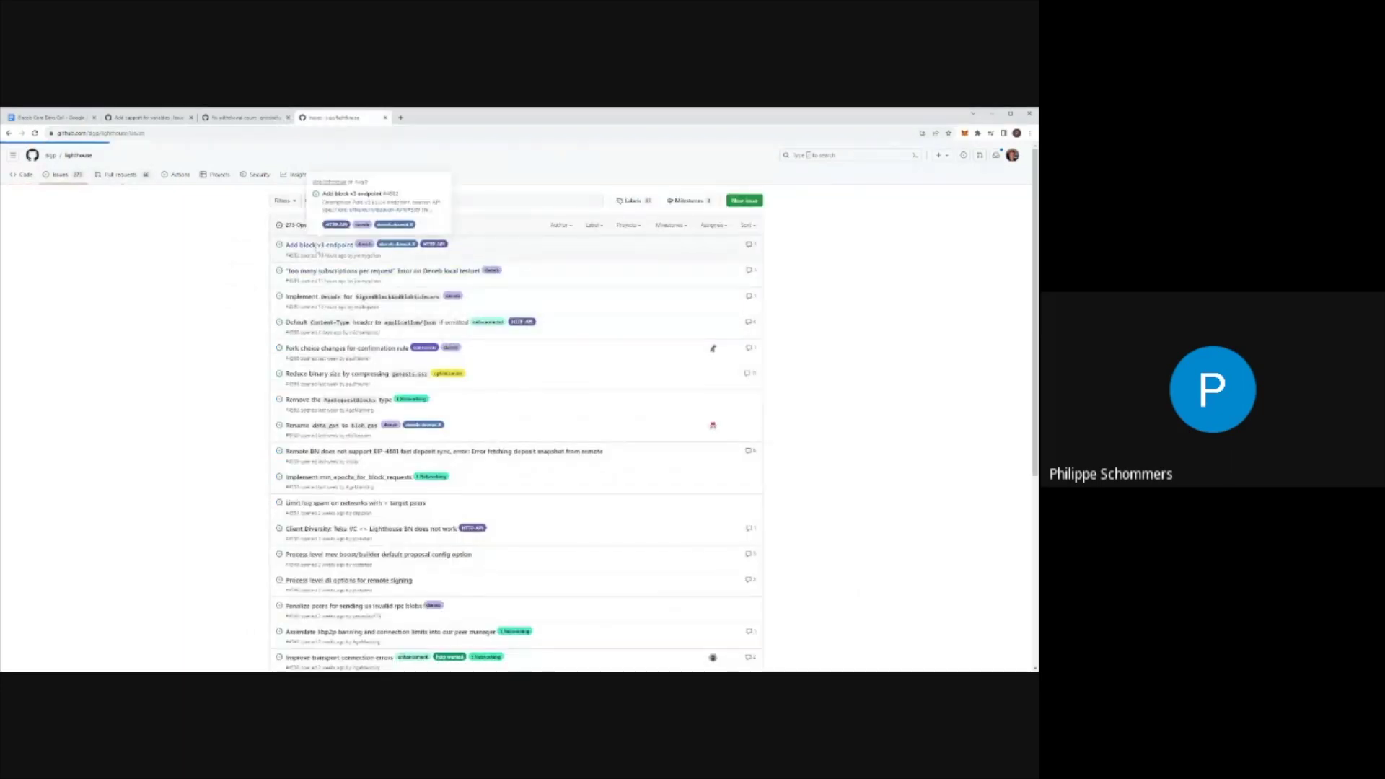
pyautogui.click(522, 226)
pyautogui.click(357, 265)
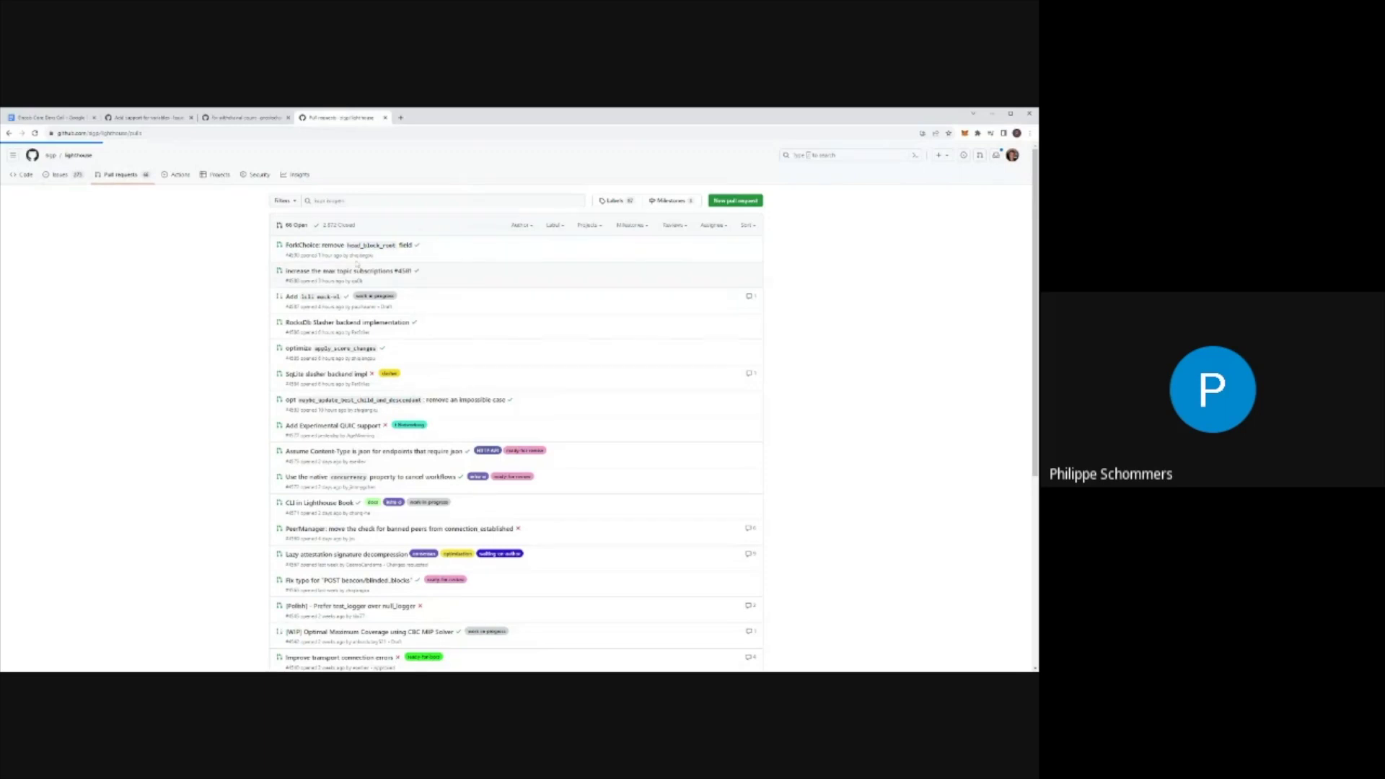
pyautogui.click(317, 260)
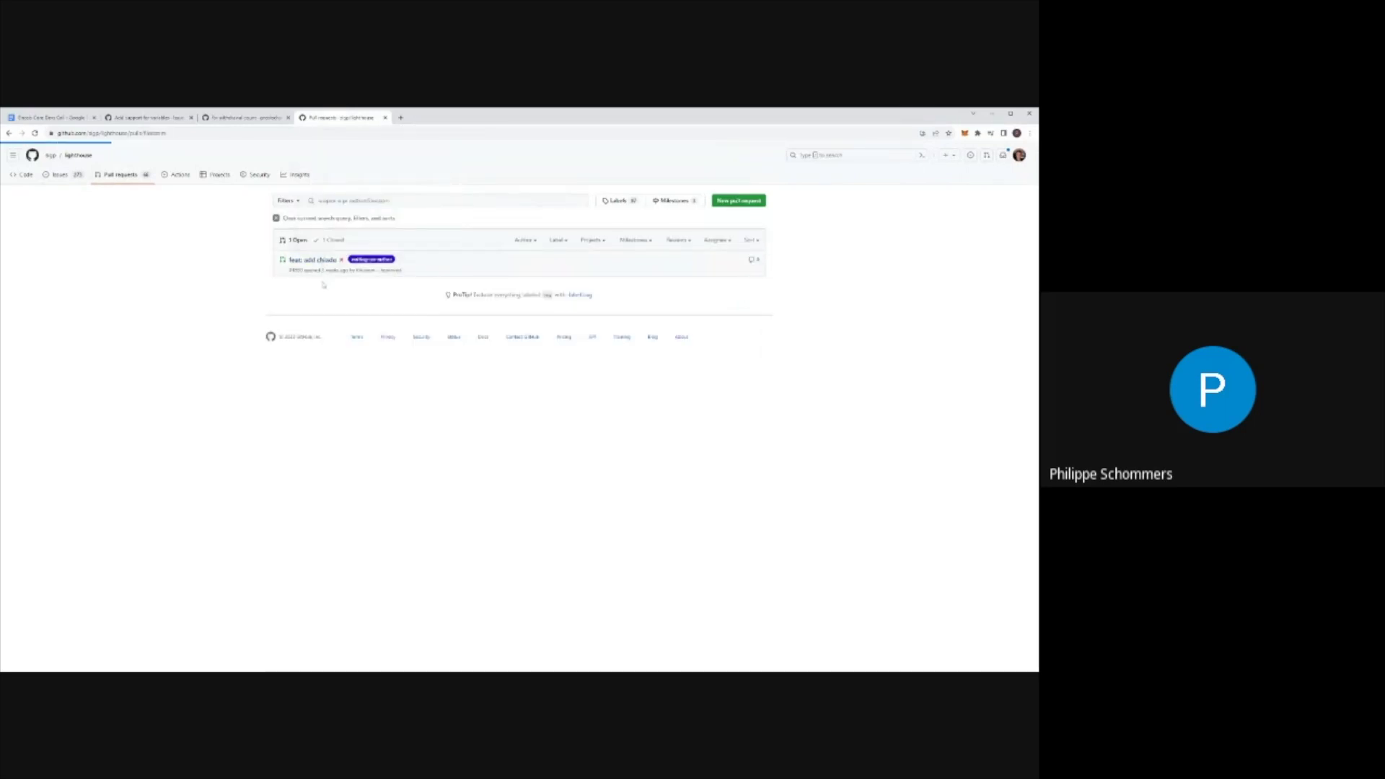
# Step: Open the pull request's commit "Detect Gnosis via preset_base" and examine the changed condition in its diff
pyautogui.click(371, 246)
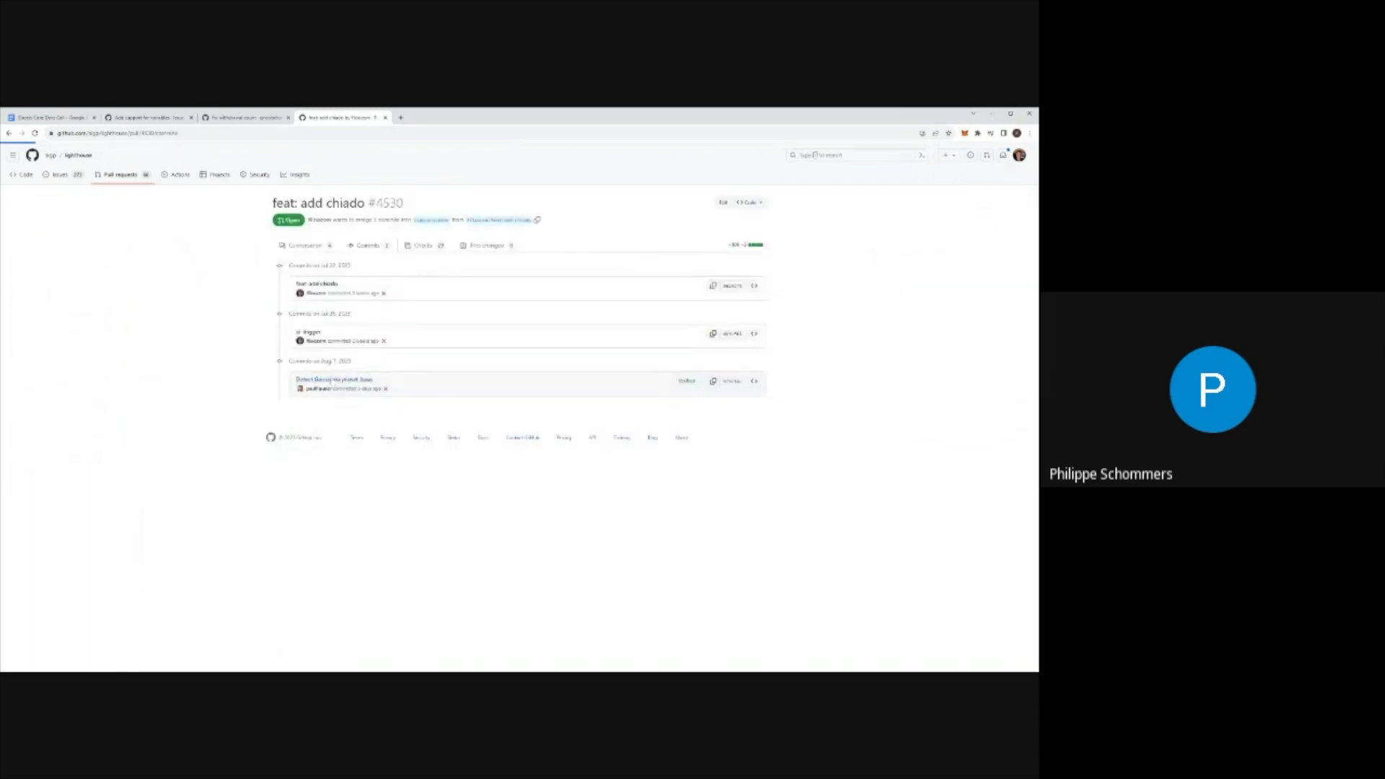
pyautogui.click(331, 380)
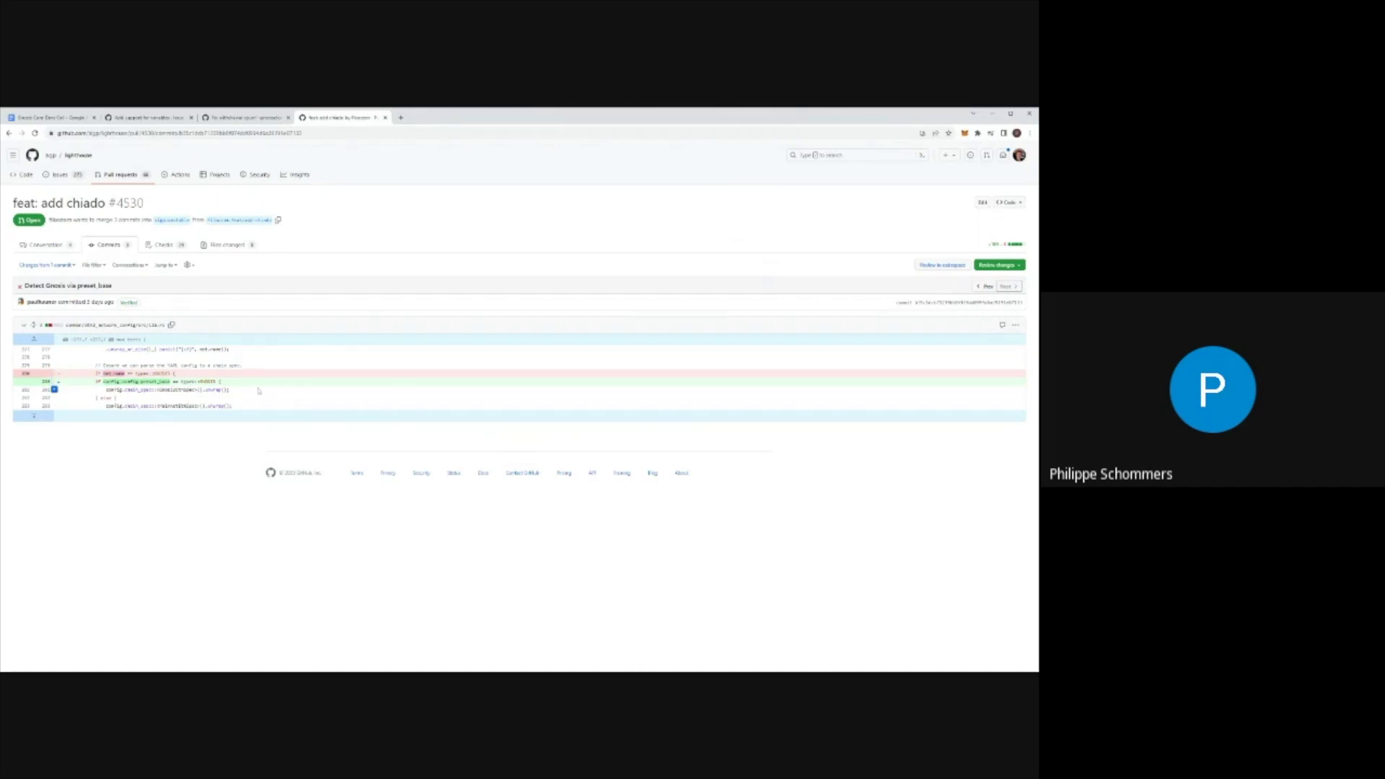
pyautogui.doubleClick(136, 381)
pyautogui.click(230, 386)
pyautogui.doubleClick(188, 381)
pyautogui.doubleClick(131, 382)
pyautogui.click(190, 391)
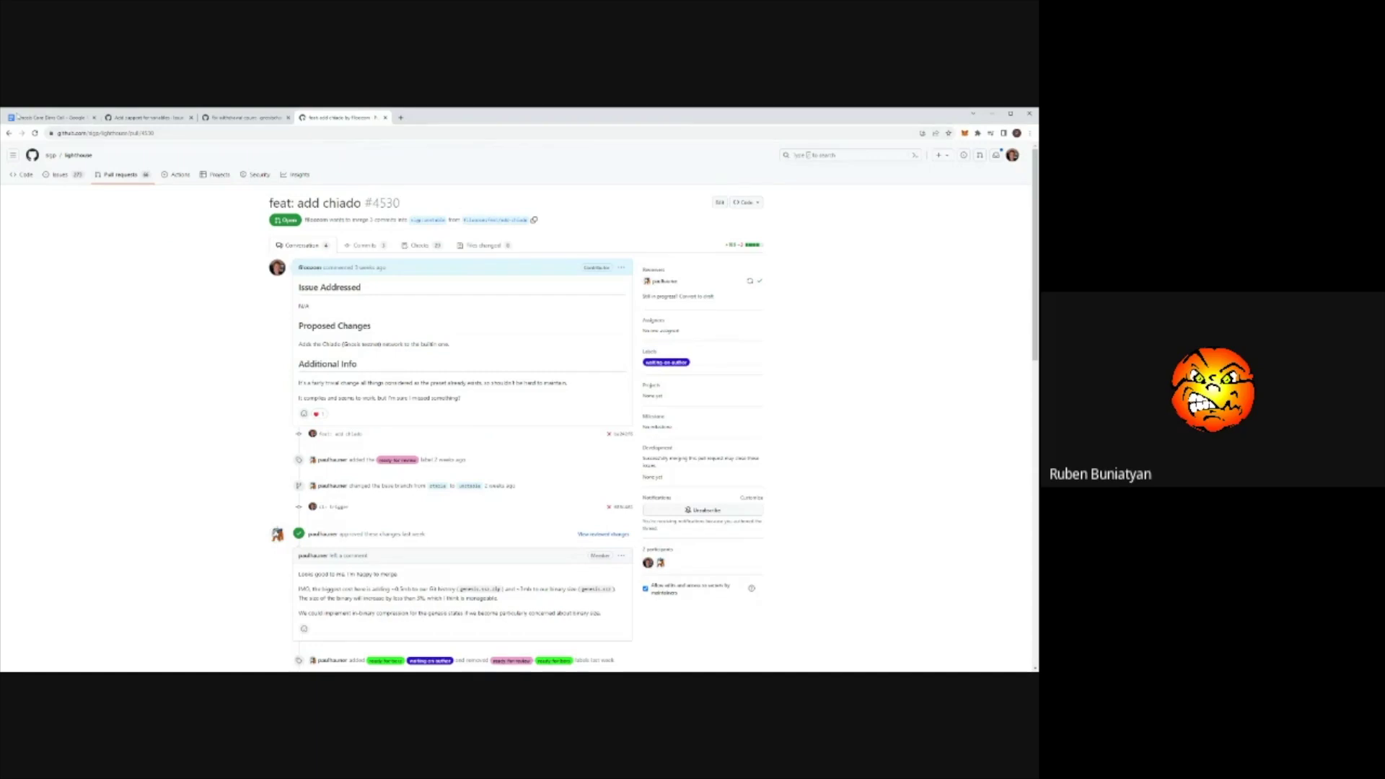
# Step: Reopen the "Detect Gnosis via preset_base" commit from pull request #4530 to get its web address
pyautogui.click(29, 119)
pyautogui.scroll(-1, 431, 632)
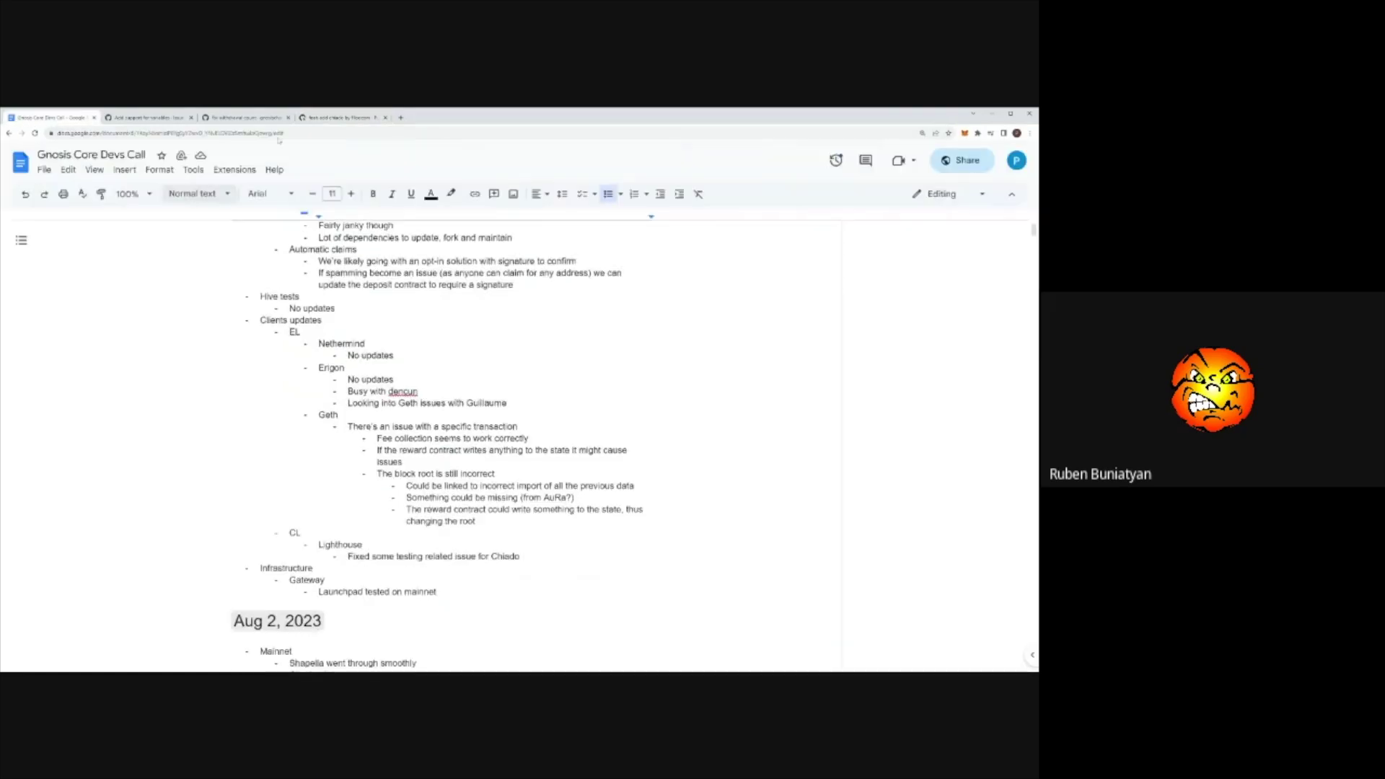
pyautogui.click(339, 118)
pyautogui.click(353, 246)
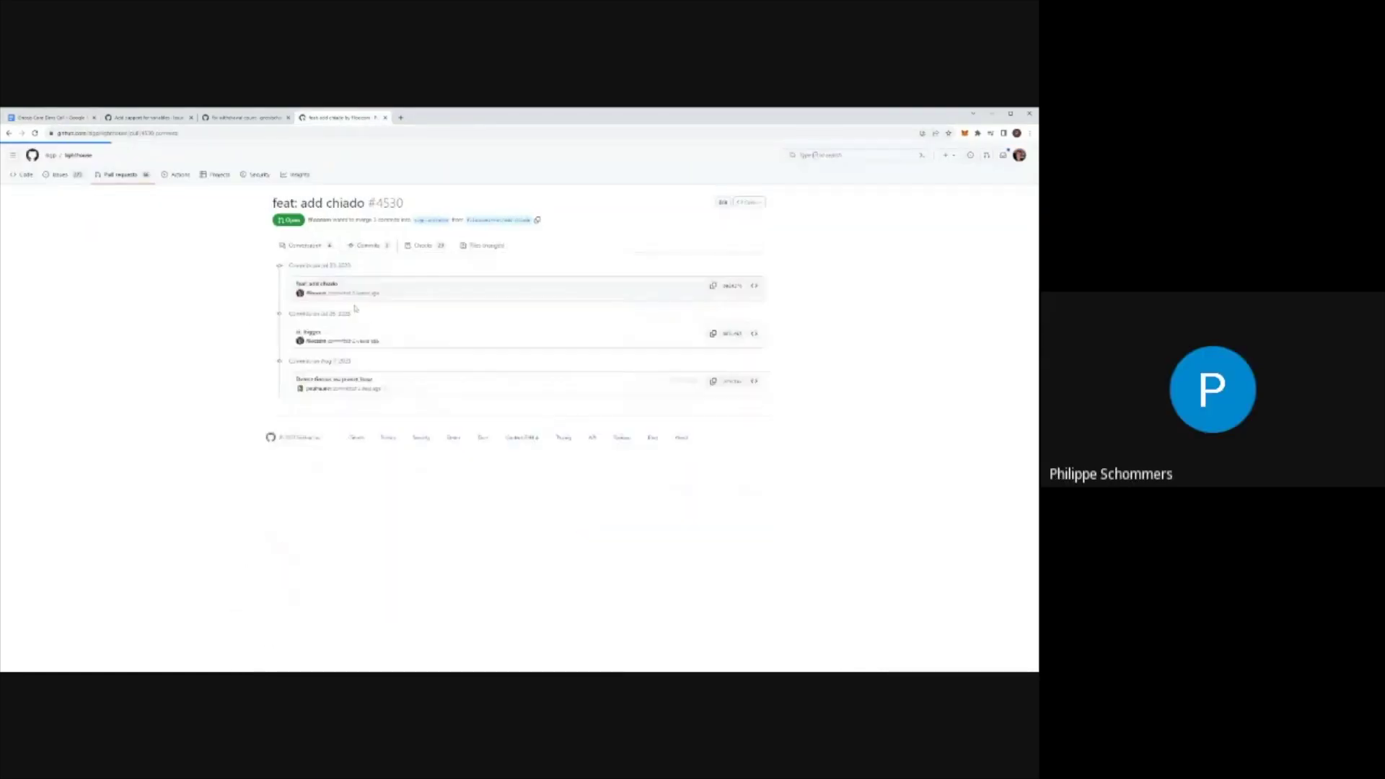
pyautogui.click(316, 380)
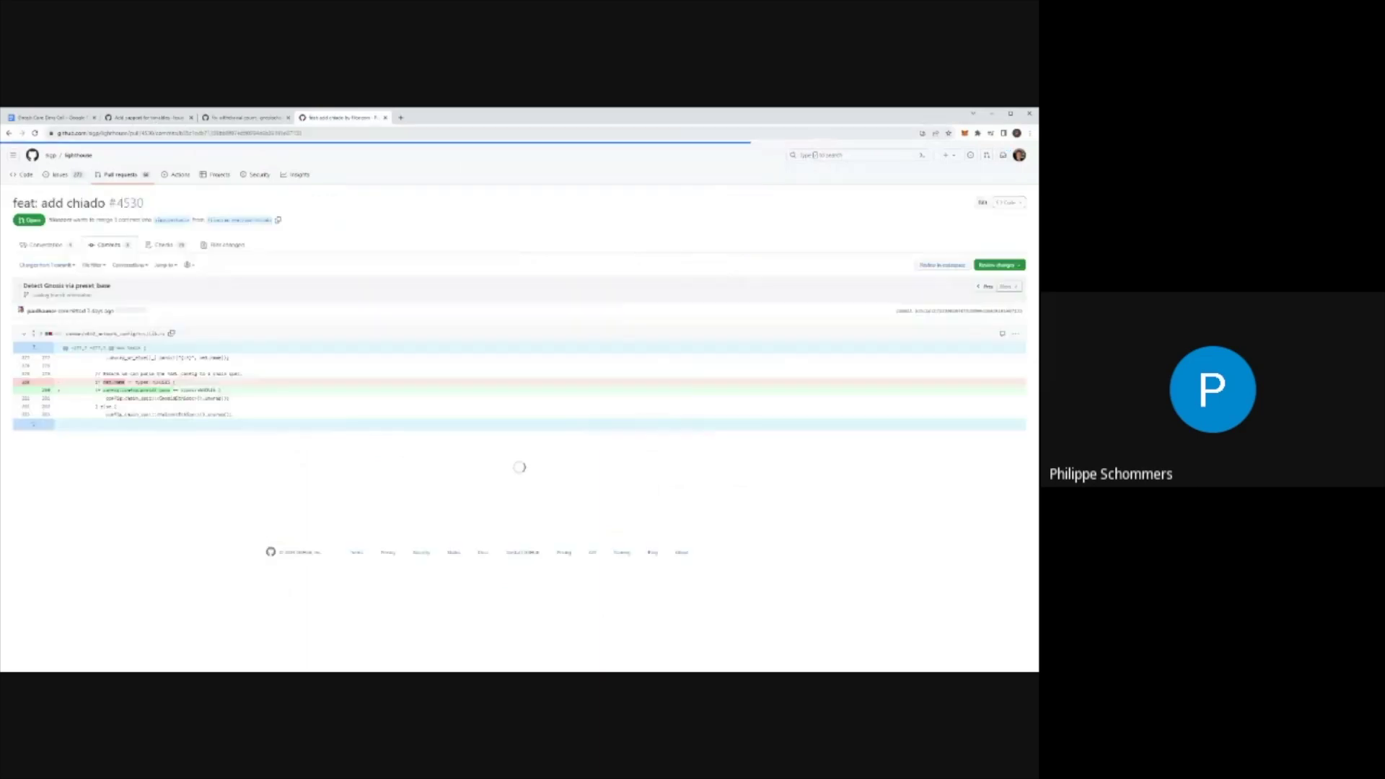
pyautogui.click(40, 116)
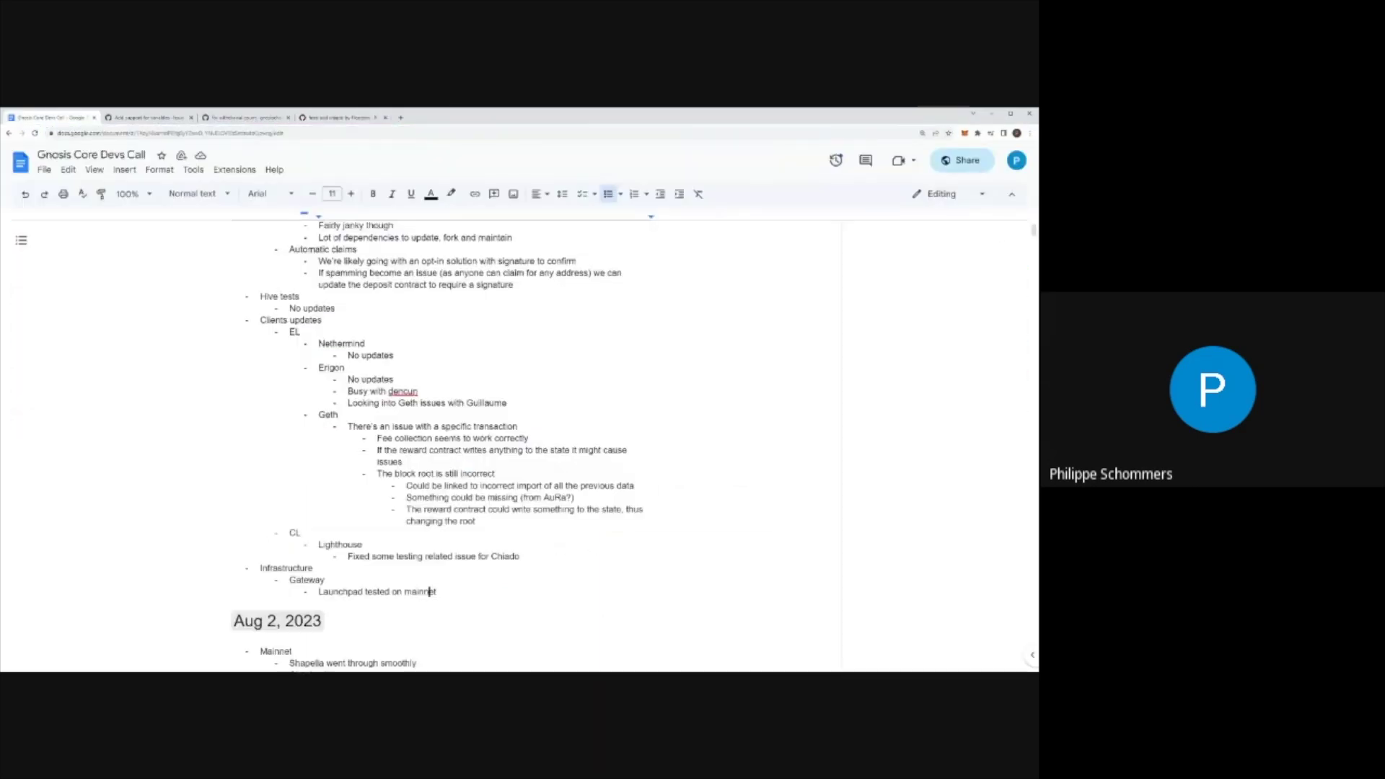
pyautogui.click(520, 556)
pyautogui.press('Return')
pyautogui.press('Tab')
pyautogui.write('https://github.com/sigp/lighthouse/pull/4530/commits/b35c1dcb71239bb8f074dd0994d6a39191e07133')
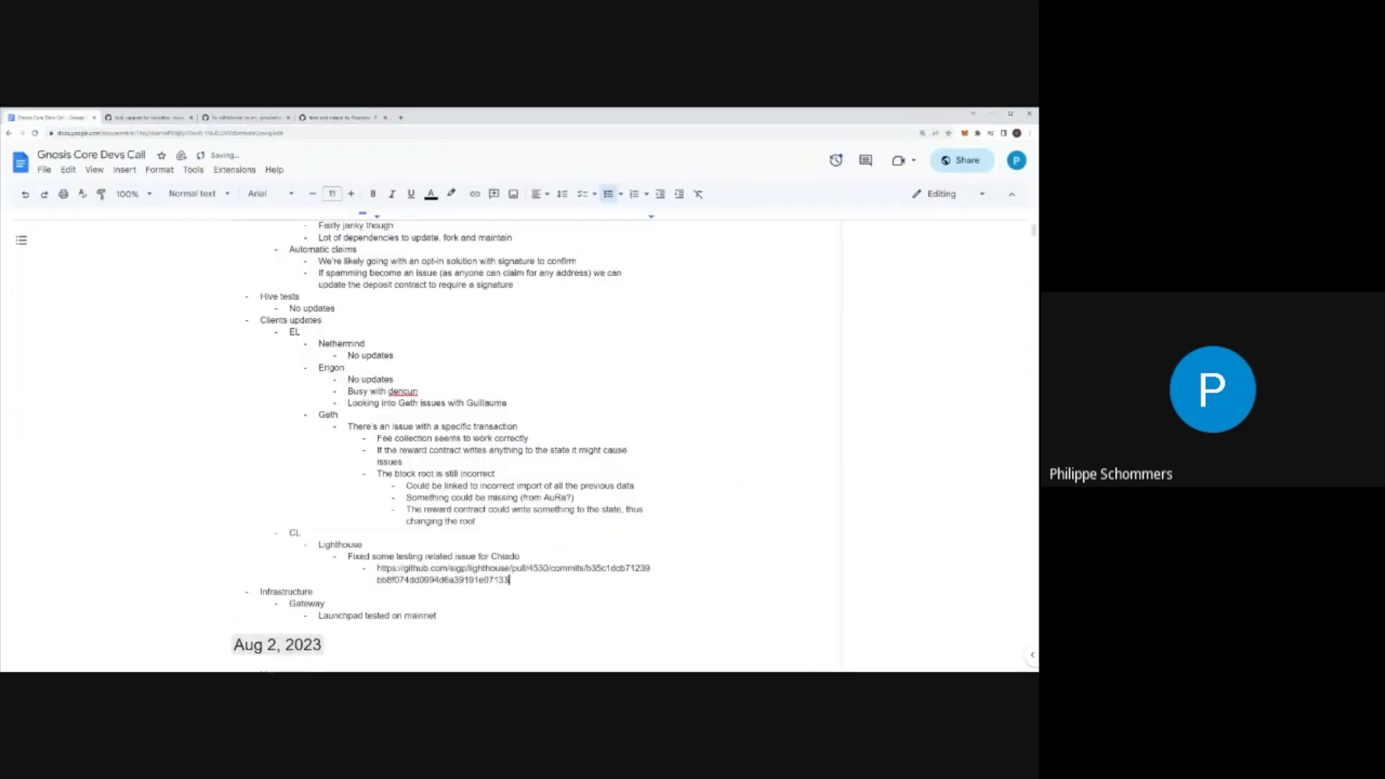
pyautogui.press('Return')
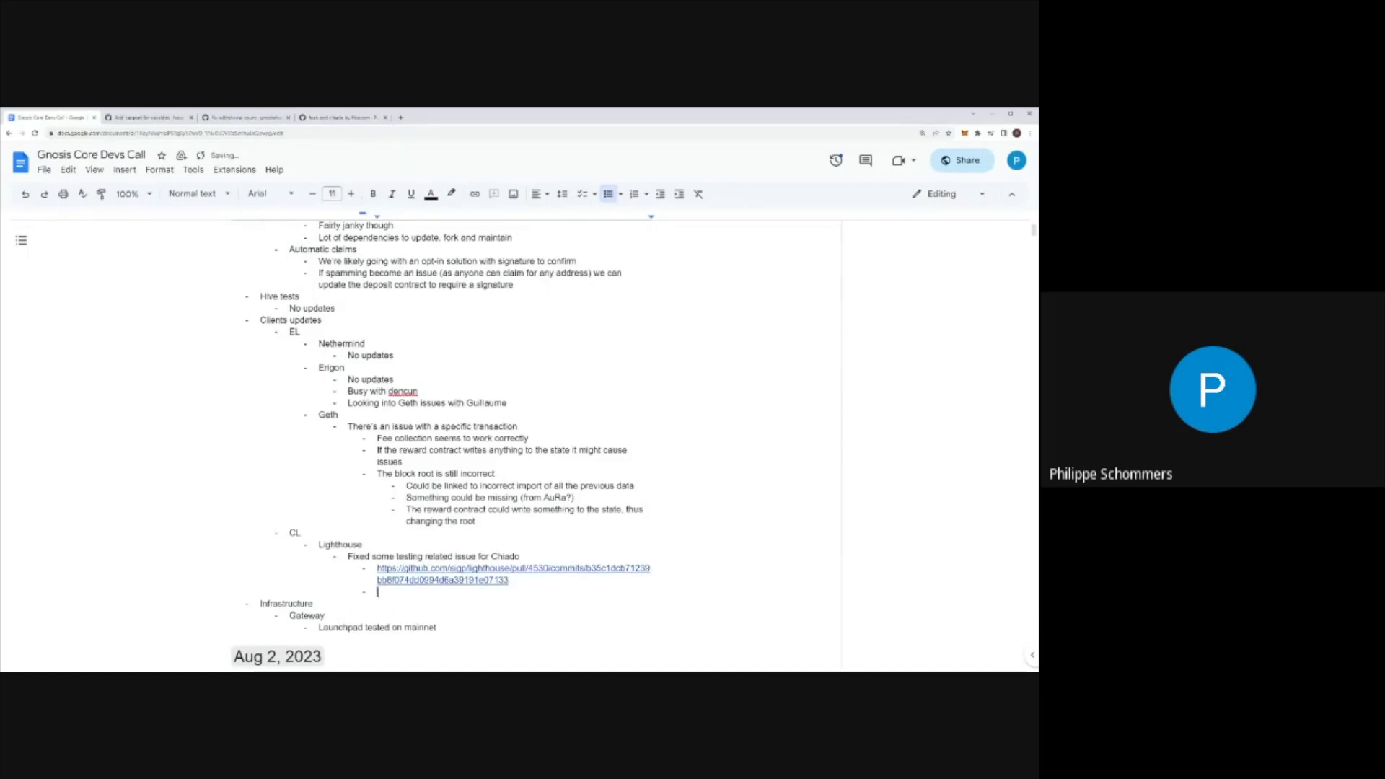
pyautogui.press('Delete')
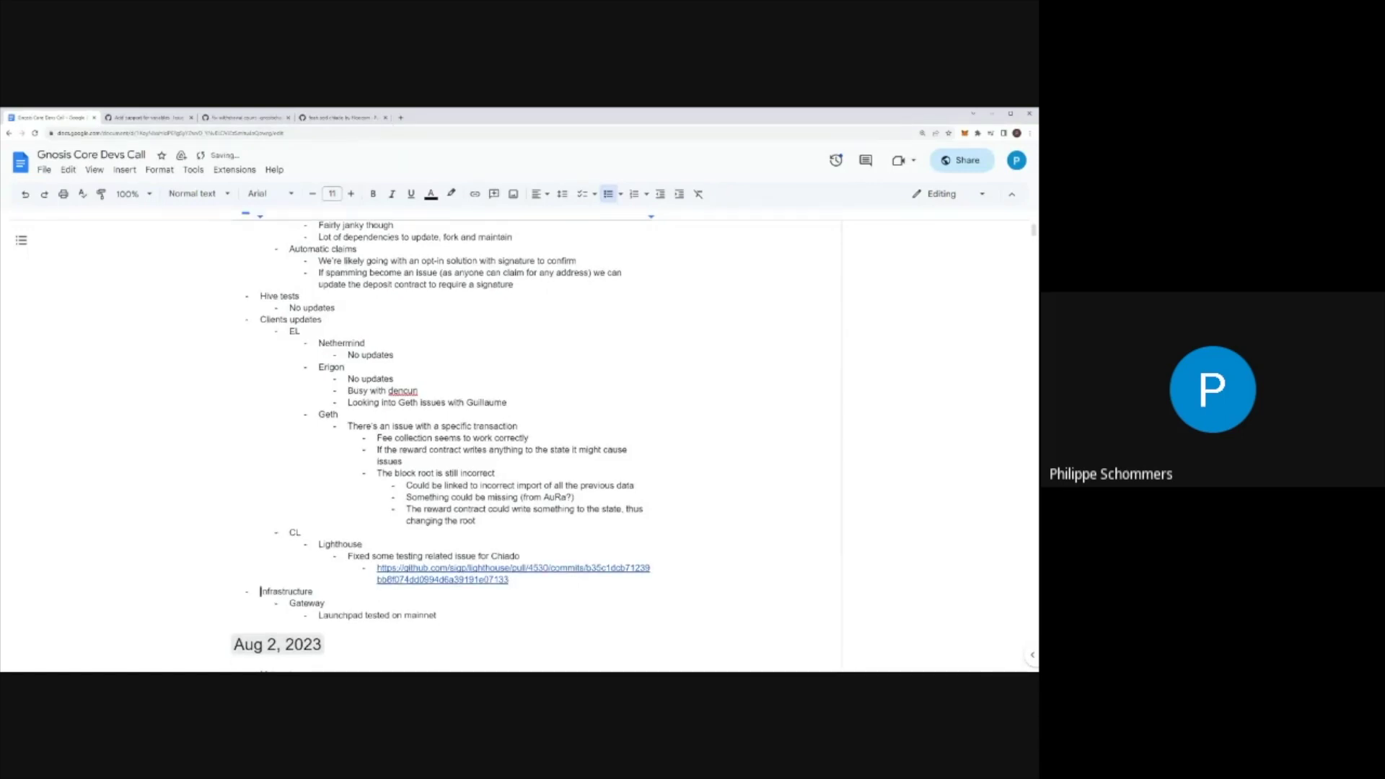
# Step: Place the text cursor at the end of the Gateway note "Launchpad tested on mainnet"
pyautogui.scroll(-2, 441, 444)
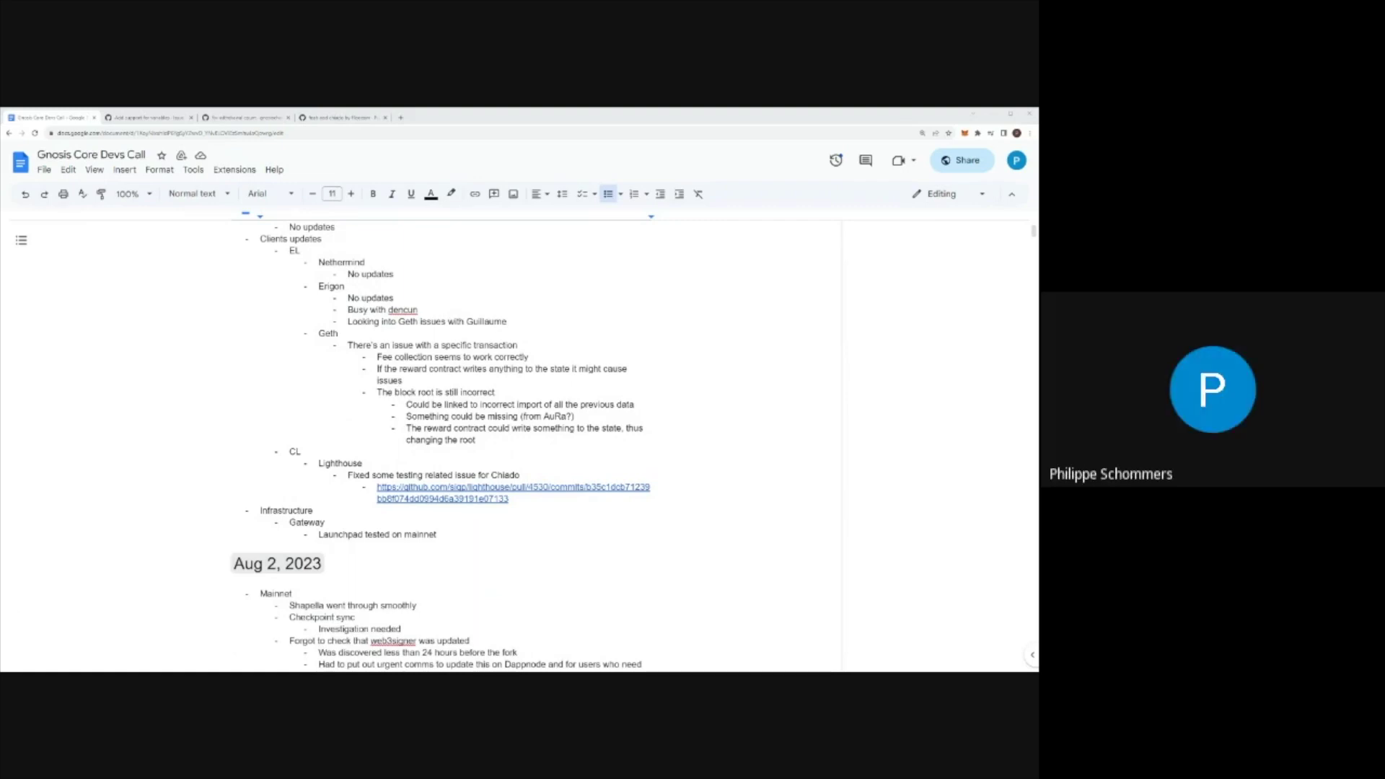
pyautogui.click(437, 534)
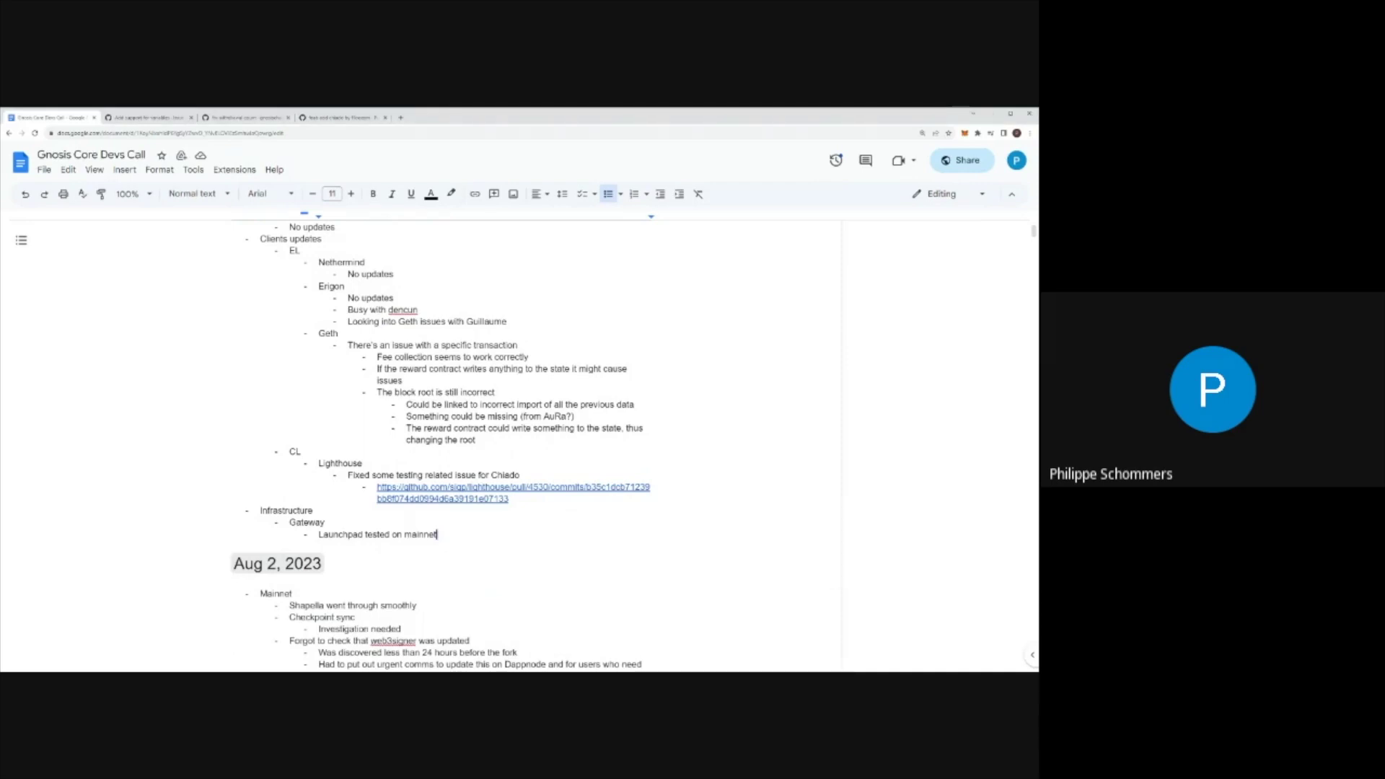